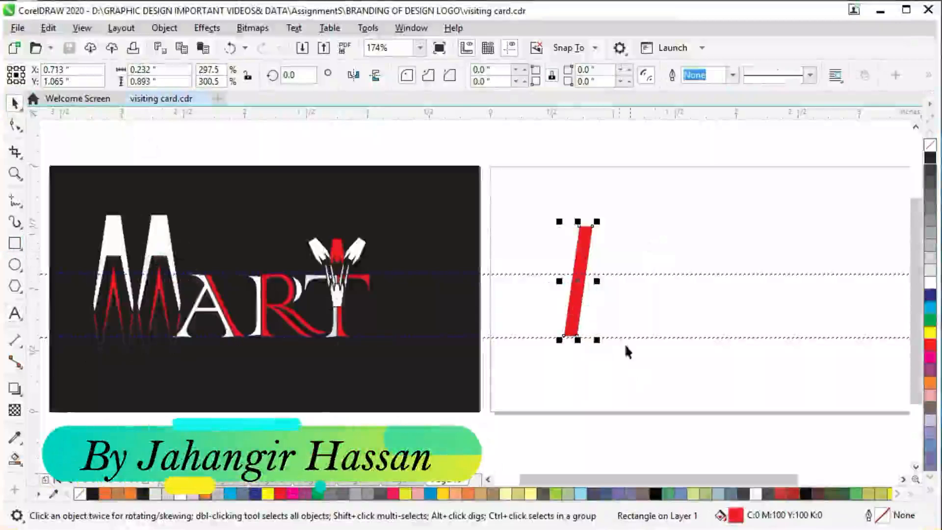
# - Duplicate the slanted red bar as a mirrored copy and a third parallel copy, side by side, forming an N
pyautogui.click(577, 303)
pyautogui.moveTo(561, 278); pyautogui.dragTo(615, 279)
pyautogui.rightClick(605, 279)
pyautogui.rightClick(616, 279)
pyautogui.click(631, 290)
pyautogui.click(690, 304)
pyautogui.click(637, 290)
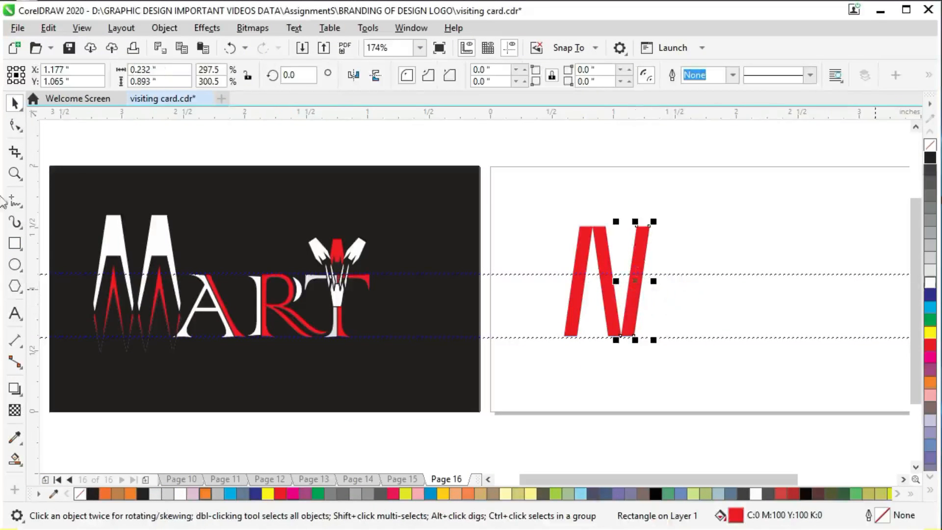
# - Fill the two outer slanted bars with black
pyautogui.click(931, 157)
pyautogui.click(577, 282)
pyautogui.click(931, 157)
# - Nudge the red middle bar left until its top end overlaps the top of the first black bar
pyautogui.click(615, 301)
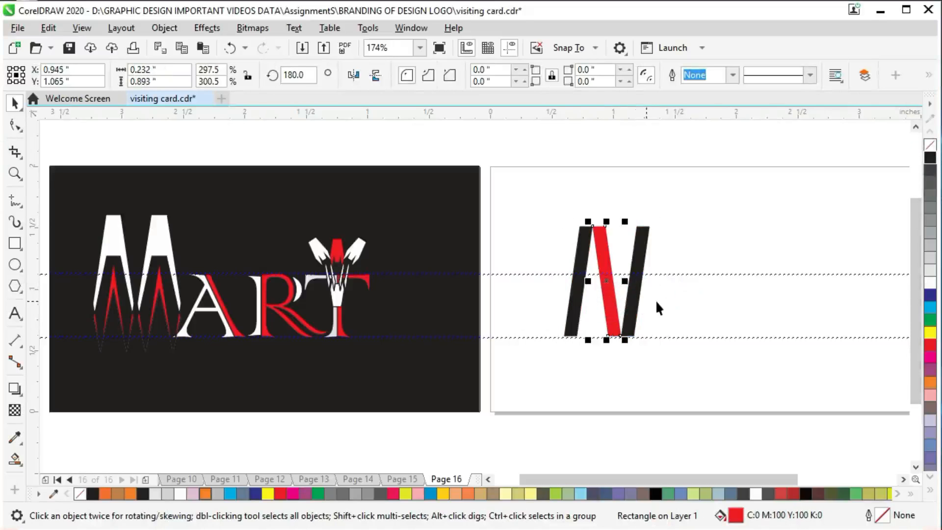
pyautogui.press('Left')
pyautogui.press('Left')
pyautogui.press('Left')
pyautogui.press('Left')
pyautogui.press('Left')
pyautogui.press('Left')
pyautogui.press('Left')
pyautogui.press('Left')
pyautogui.press('Left')
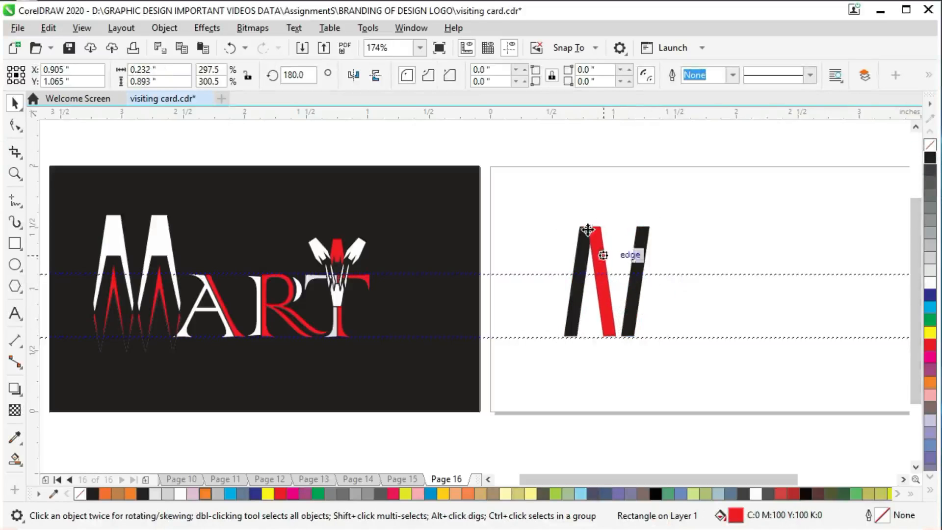
pyautogui.press('Left')
pyautogui.press('Left')
# - Nudge the last black bar left so that its foot closes up to the foot of the red bar
pyautogui.click(639, 244)
pyautogui.press('Left')
pyautogui.press('Left')
pyautogui.press('Left')
pyautogui.press('Left')
pyautogui.press('Left')
pyautogui.press('Left')
pyautogui.press('Left')
pyautogui.press('Left')
pyautogui.press('Left')
pyautogui.press('Left')
pyautogui.press('Left')
pyautogui.press('Left')
pyautogui.press('Left')
pyautogui.press('Left')
pyautogui.press('Left')
pyautogui.press('Left')
pyautogui.press('Left')
pyautogui.press('Left')
pyautogui.press('Left')
pyautogui.press('Left')
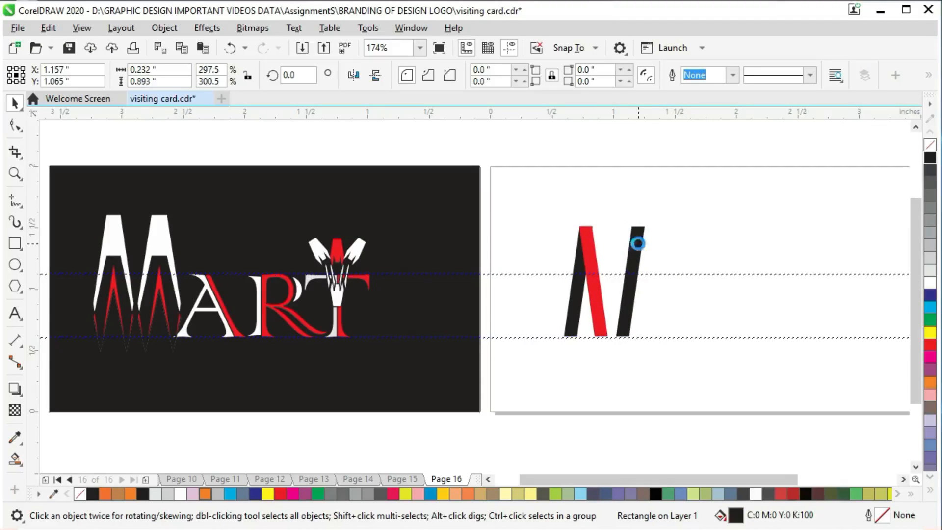
pyautogui.press('Left')
pyautogui.press('Left')
# - Align the red bar's top edge exactly with the top edge of the first black bar
pyautogui.scroll(8, 587, 210)
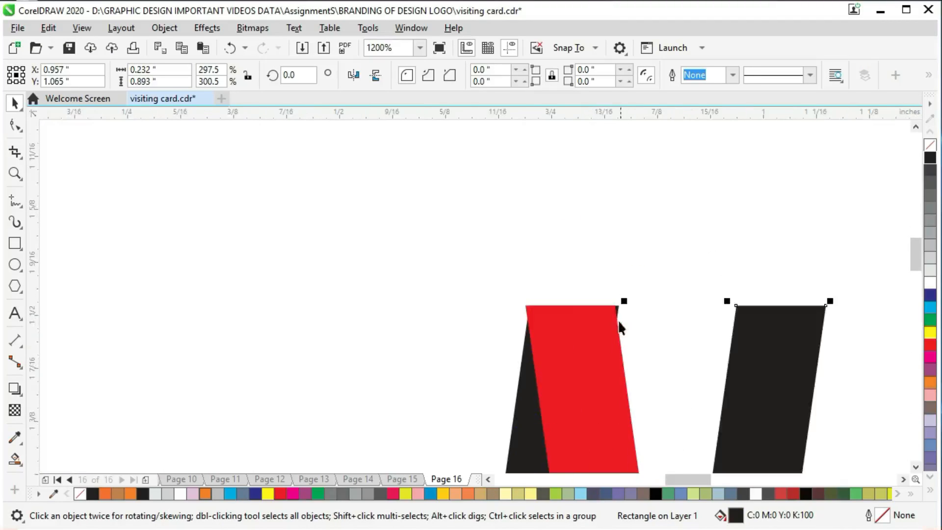
pyautogui.scroll(2, 607, 331)
pyautogui.moveTo(658, 242); pyautogui.dragTo(690, 235)
pyautogui.hotkey('ctrl', 'z')
pyautogui.moveTo(644, 210); pyautogui.dragTo(711, 211)
# - Shift the last black bar until its bottom corners line up exactly with those of the red bar
pyautogui.scroll(-5, 712, 211)
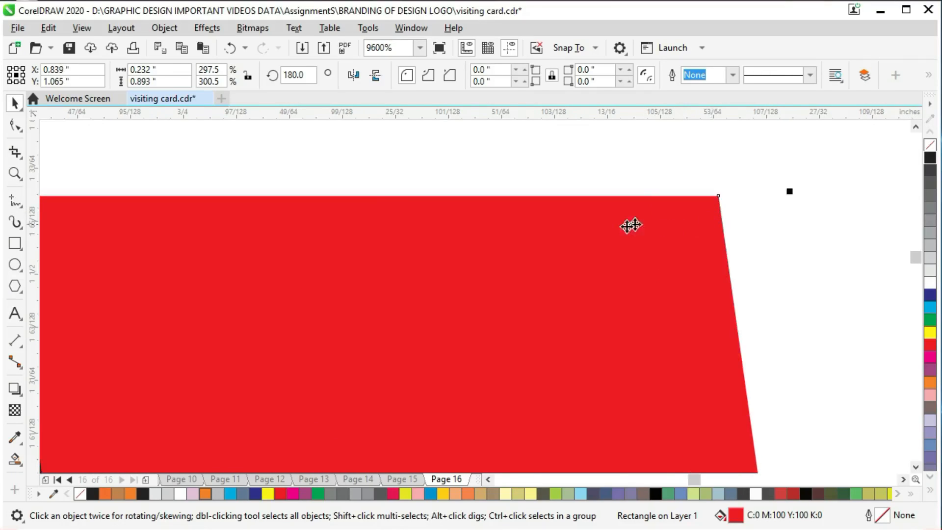
pyautogui.scroll(5, 705, 435)
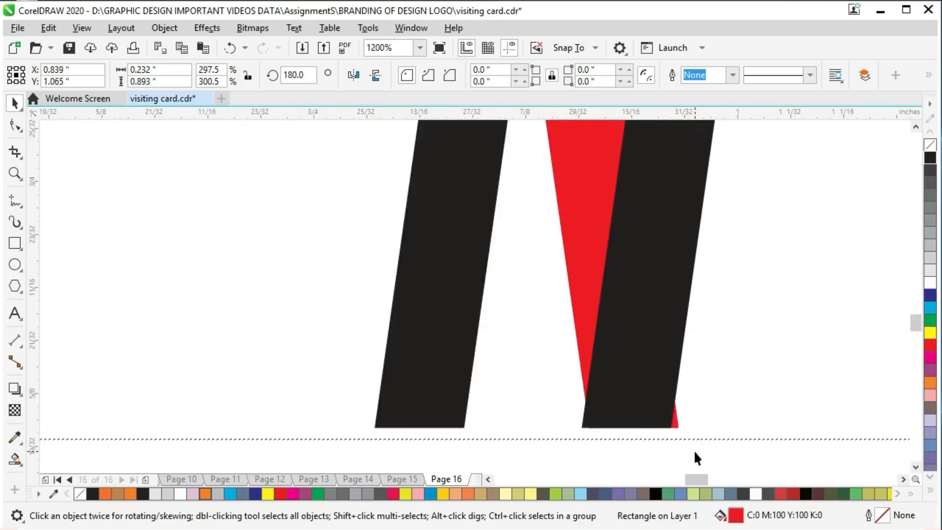
pyautogui.scroll(-1, 611, 388)
pyautogui.moveTo(600, 391); pyautogui.dragTo(631, 391)
pyautogui.scroll(-5, 589, 348)
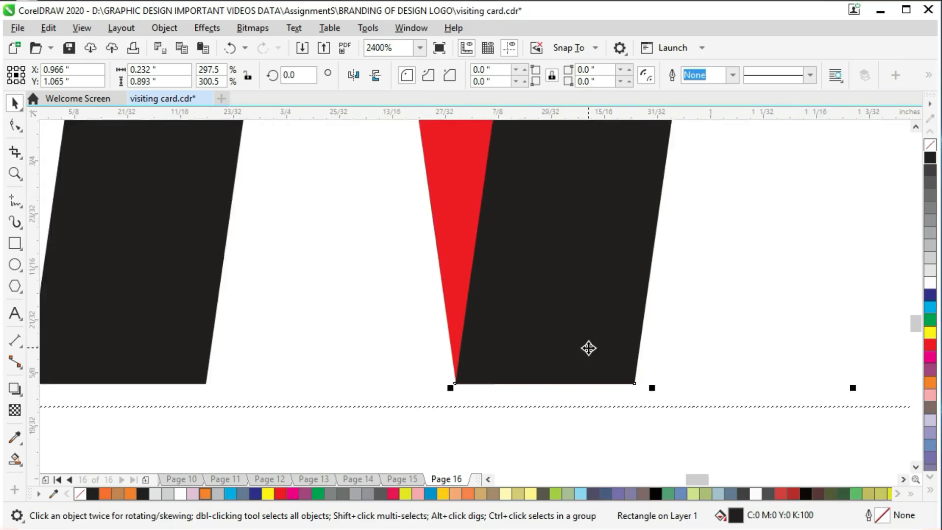
# - Combine the three slanted bars into a single curve with cut-out overlaps
pyautogui.moveTo(644, 476); pyautogui.dragTo(599, 476)
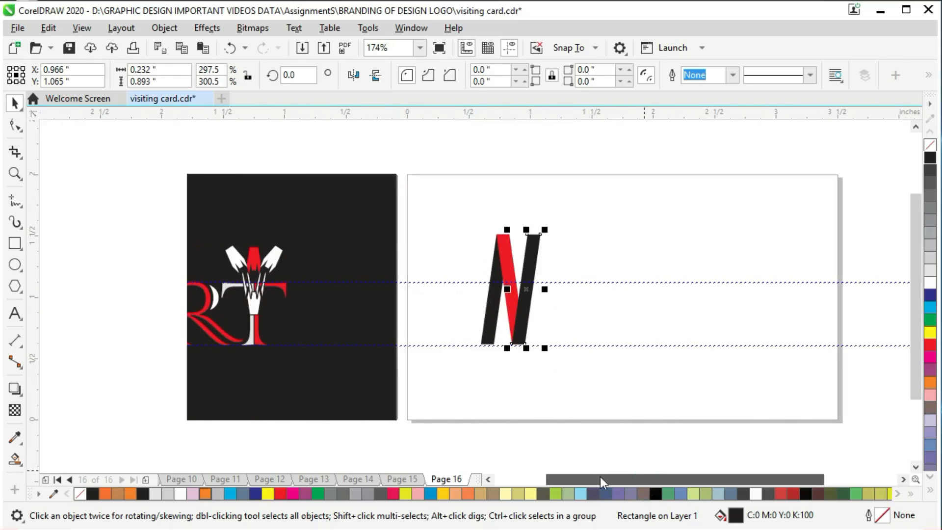
pyautogui.moveTo(459, 148); pyautogui.dragTo(575, 391)
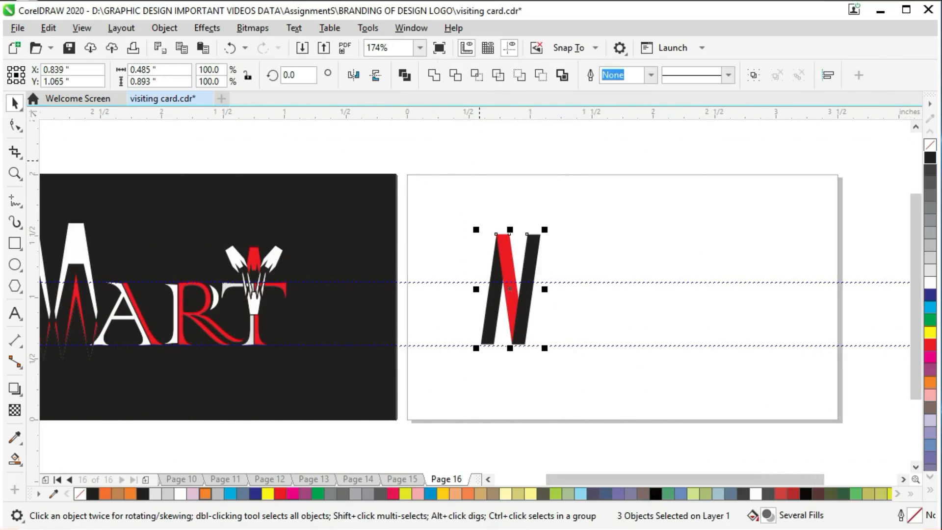
pyautogui.click(439, 79)
pyautogui.hotkey('ctrl', 'z')
pyautogui.click(407, 77)
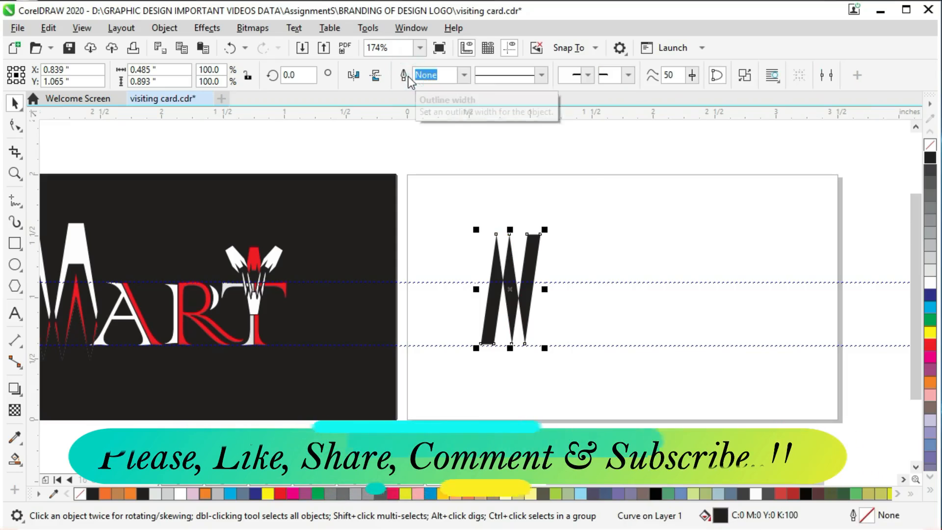
# - Add a horizontally mirrored copy of the combined shape at its right side and fill the copy red
pyautogui.click(570, 149)
pyautogui.click(513, 280)
pyautogui.moveTo(473, 292); pyautogui.dragTo(599, 293)
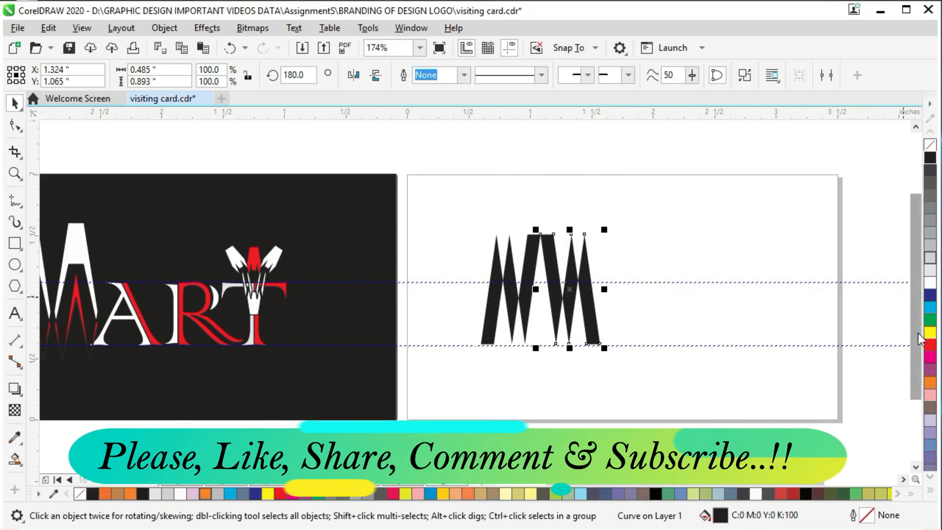
pyautogui.click(926, 346)
# - Move the red copy left until its flat top lies exactly over the flat top of the black shape
pyautogui.moveTo(574, 311); pyautogui.dragTo(562, 311)
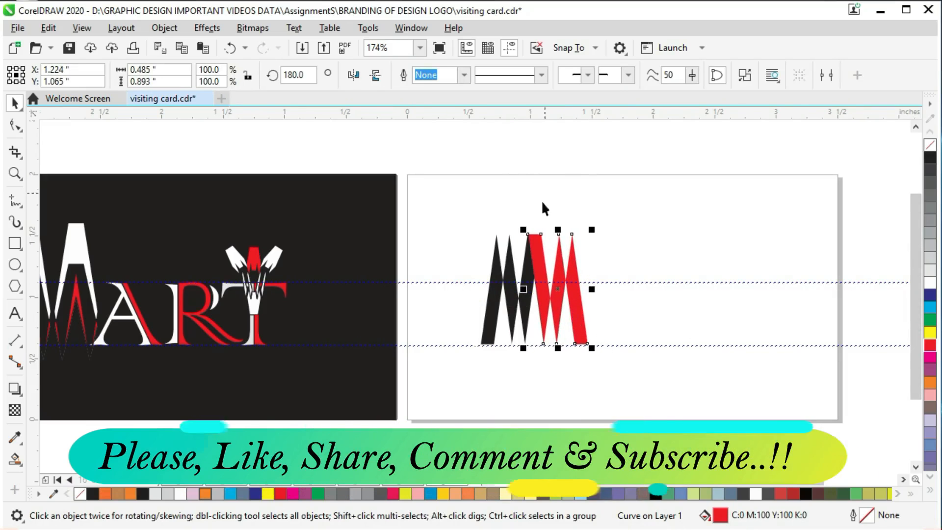
pyautogui.rightClick(546, 223)
pyautogui.click(518, 204)
pyautogui.scroll(6, 480, 164)
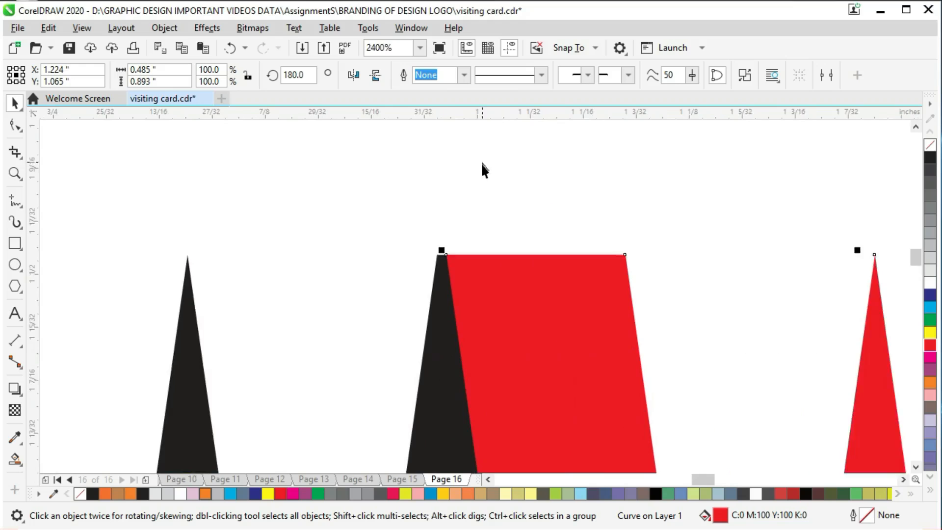
pyautogui.scroll(2, 486, 232)
pyautogui.moveTo(488, 305); pyautogui.dragTo(471, 304)
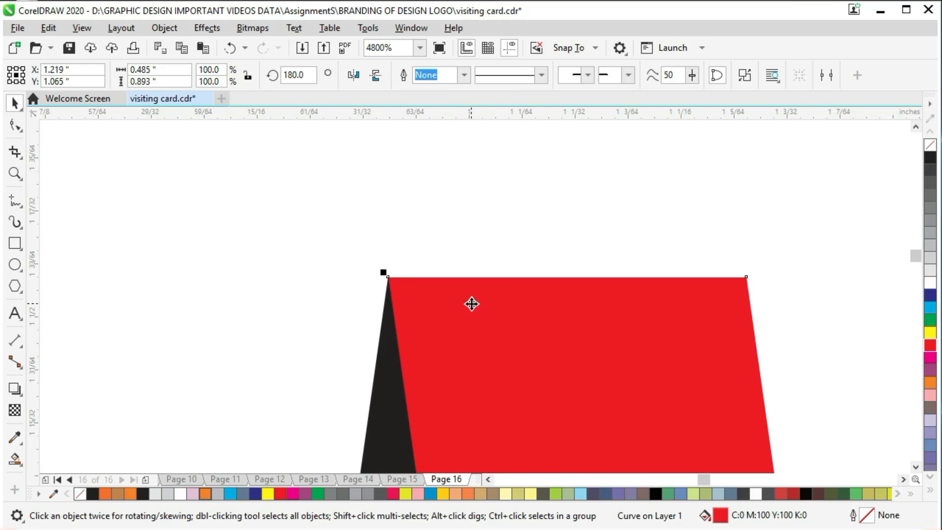
pyautogui.hotkey('shift', 'F4')
# - Save the visiting card file
pyautogui.moveTo(646, 480); pyautogui.dragTo(608, 482)
pyautogui.click(607, 446)
pyautogui.click(588, 156)
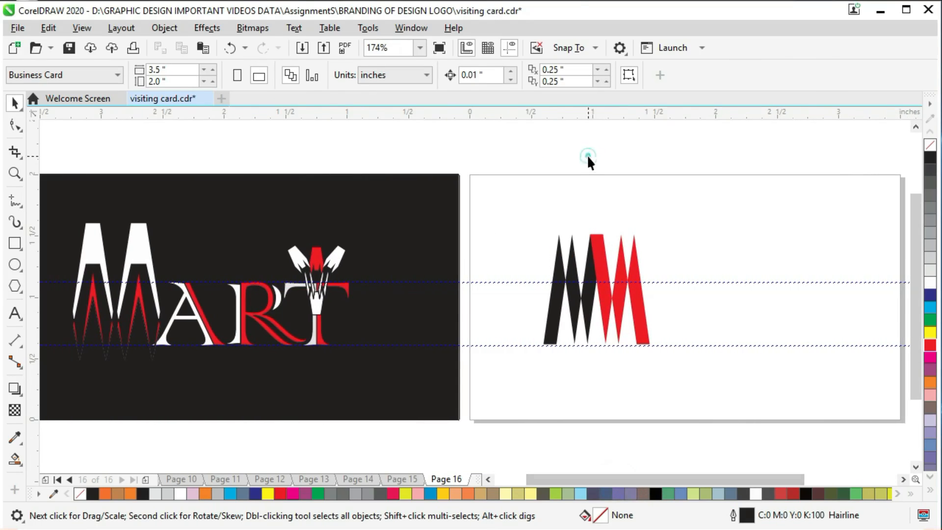
pyautogui.click(593, 276)
pyautogui.hotkey('ctrl', 's')
# - Weld the black shape and its red mirrored copy into one curve
pyautogui.moveTo(509, 140); pyautogui.dragTo(685, 390)
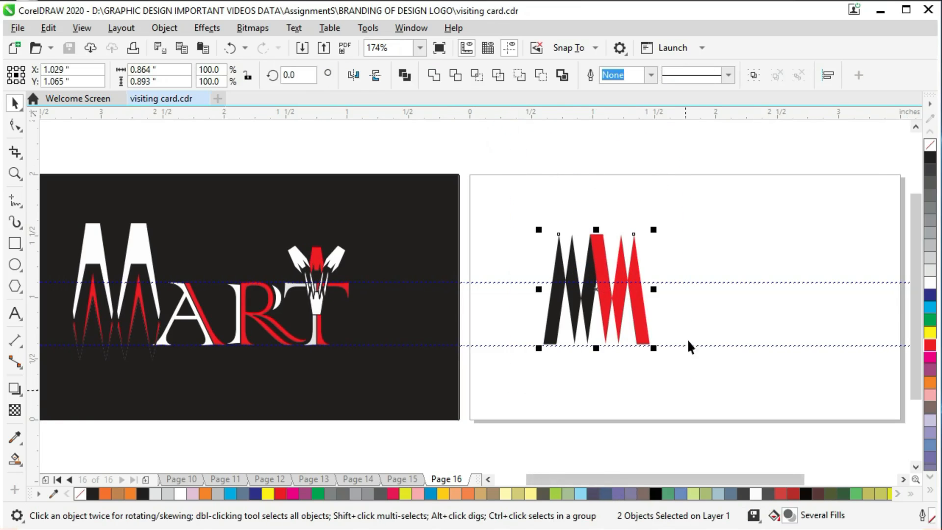
pyautogui.click(435, 78)
pyautogui.click(653, 146)
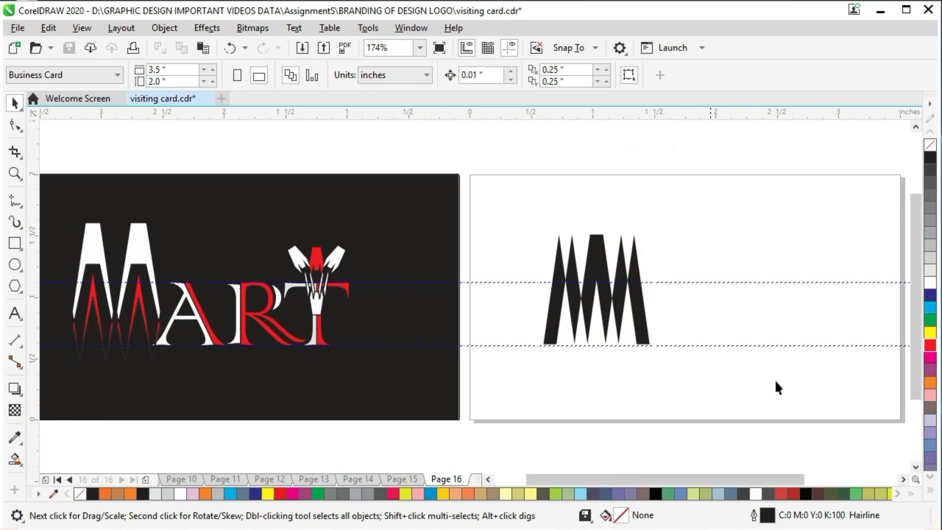
# - Create a separate object from the central M-shaped region of the welded curve with Smart Fill
pyautogui.click(15, 459)
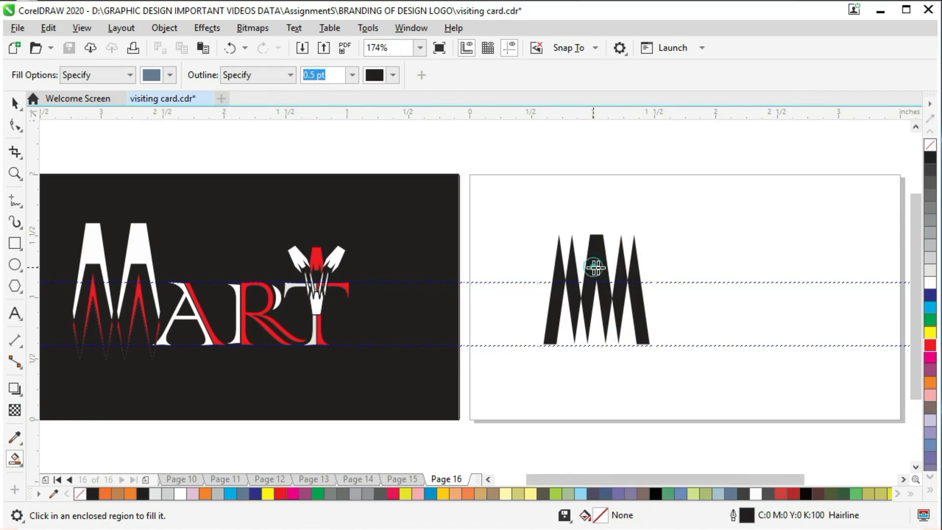
pyautogui.click(594, 267)
pyautogui.click(15, 103)
# - Move the black welded shape out above the page and shrink it to a small size
pyautogui.moveTo(649, 288); pyautogui.dragTo(756, 215)
pyautogui.moveTo(654, 145); pyautogui.dragTo(716, 158)
pyautogui.click(669, 153)
# - Add a mirrored copy of the blue-grey shape directly beside it and weld both into one curve
pyautogui.click(587, 304)
pyautogui.moveTo(577, 289); pyautogui.dragTo(647, 289)
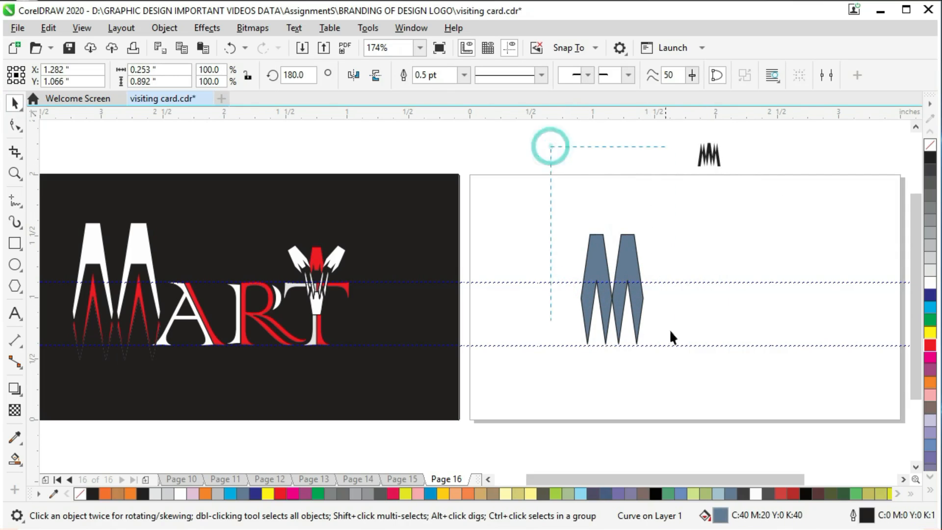
pyautogui.moveTo(670, 331); pyautogui.dragTo(673, 350)
pyautogui.click(431, 76)
pyautogui.click(626, 141)
# - Fill the welded double-peaked M shape with red and remove its outline
pyautogui.click(629, 264)
pyautogui.click(930, 283)
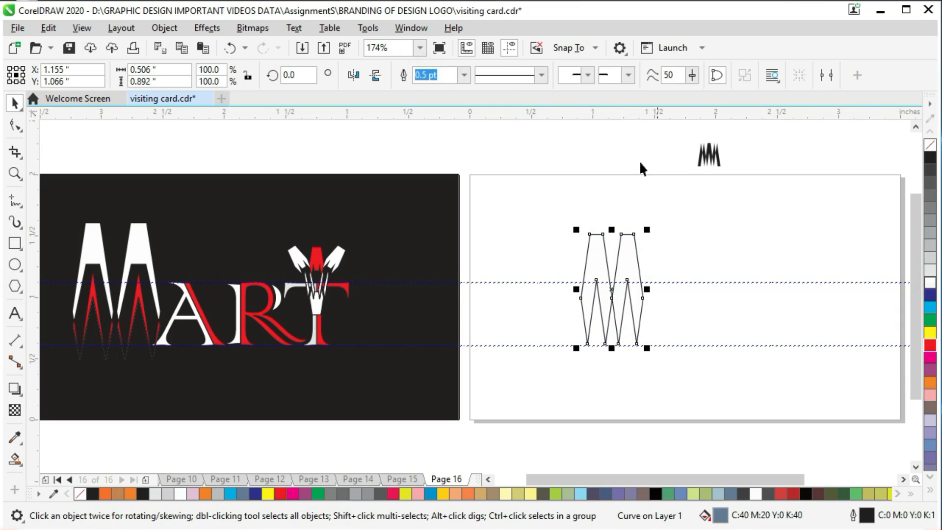
pyautogui.click(808, 308)
pyautogui.click(627, 269)
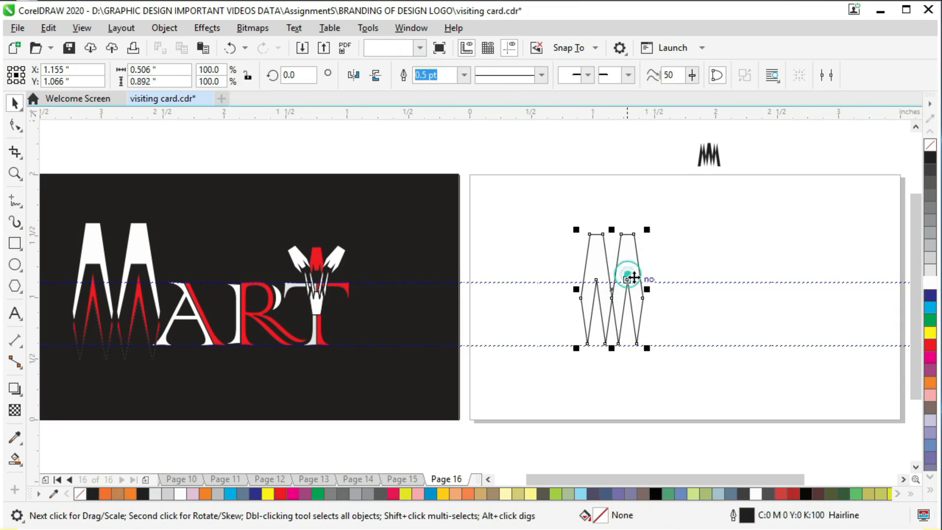
pyautogui.click(930, 348)
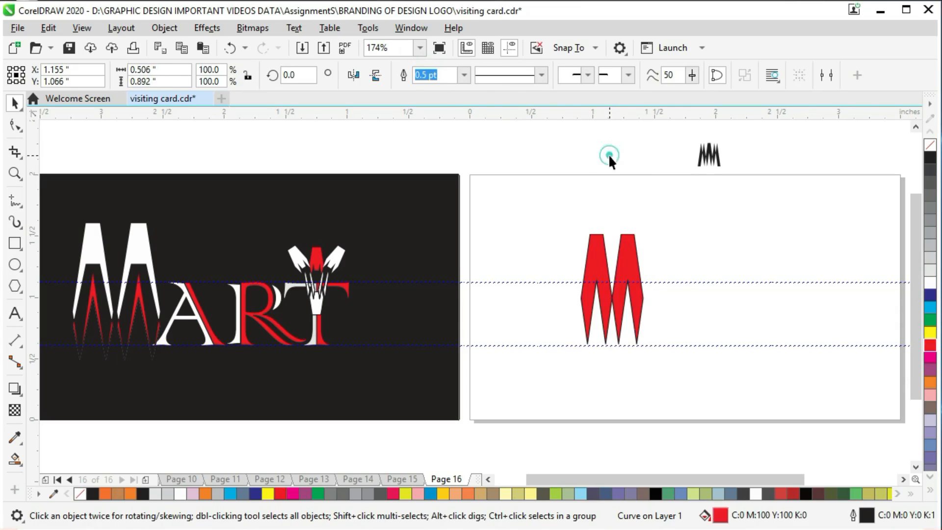
pyautogui.rightClick(933, 147)
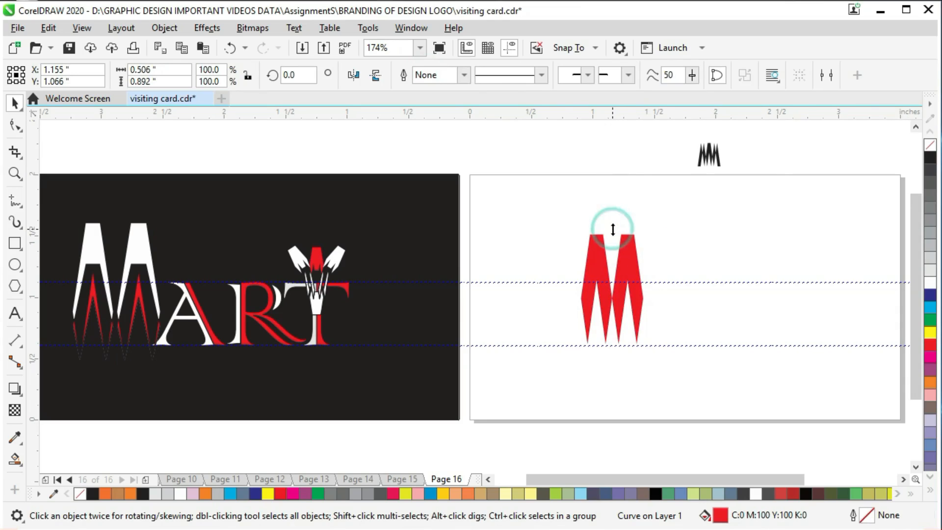
# - Make a copy of the red M squashed down from the top with its base kept, and fill it black
pyautogui.moveTo(612, 229); pyautogui.dragTo(621, 261)
pyautogui.hotkey('ctrl', 'z')
pyautogui.moveTo(614, 230); pyautogui.dragTo(620, 256)
pyautogui.rightClick(620, 256)
pyautogui.click(929, 157)
pyautogui.click(610, 146)
# - Combine the red M with its squashed black copy so the overlap is cut out, and save the file
pyautogui.moveTo(550, 147); pyautogui.dragTo(679, 365)
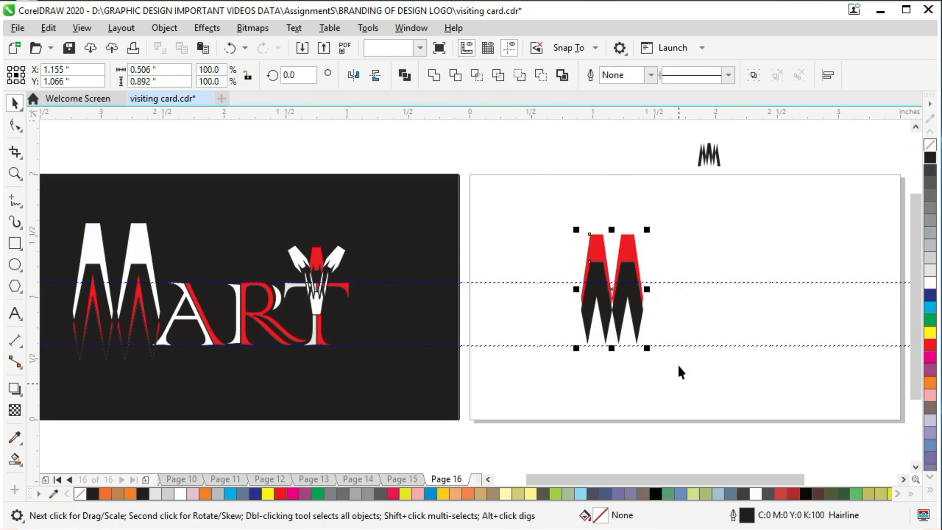
pyautogui.click(406, 77)
pyautogui.click(581, 151)
pyautogui.click(633, 268)
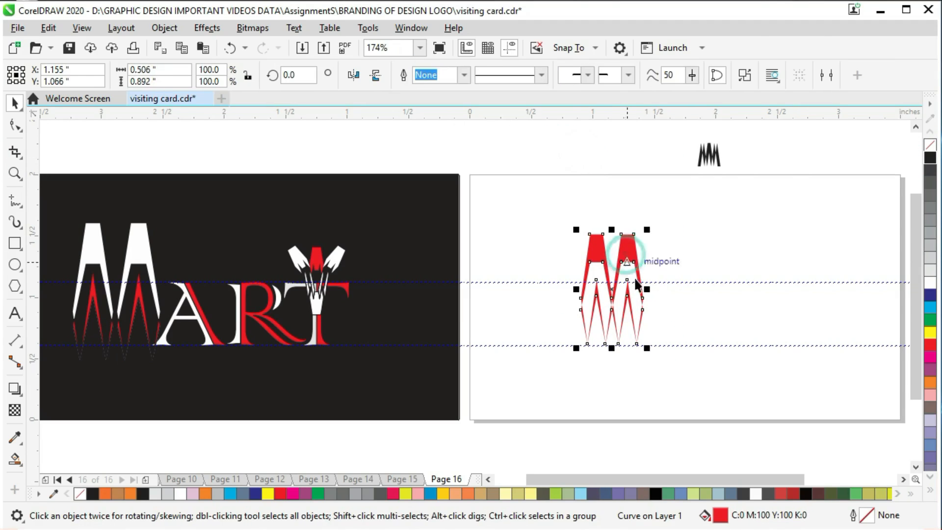
pyautogui.click(682, 254)
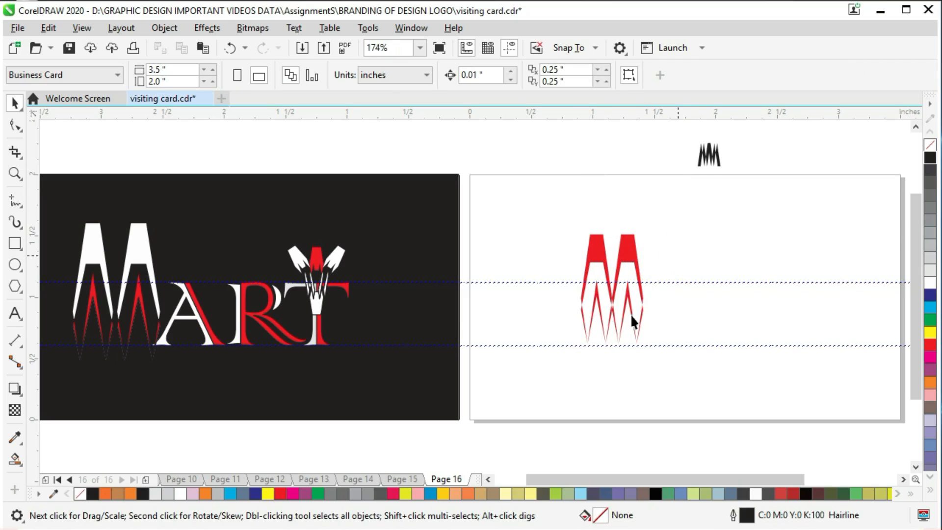
pyautogui.hotkey('ctrl', 's')
# - Shift the red M slightly up and left on the page and place a copy over the reference logo's M
pyautogui.click(582, 290)
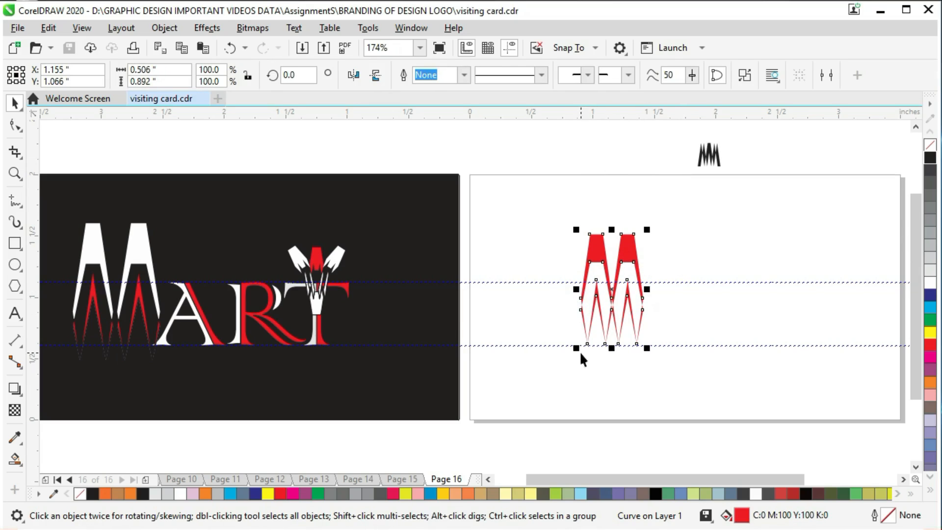
pyautogui.moveTo(626, 236); pyautogui.dragTo(598, 274)
pyautogui.hotkey('ctrl', 's')
pyautogui.rightClick(599, 274)
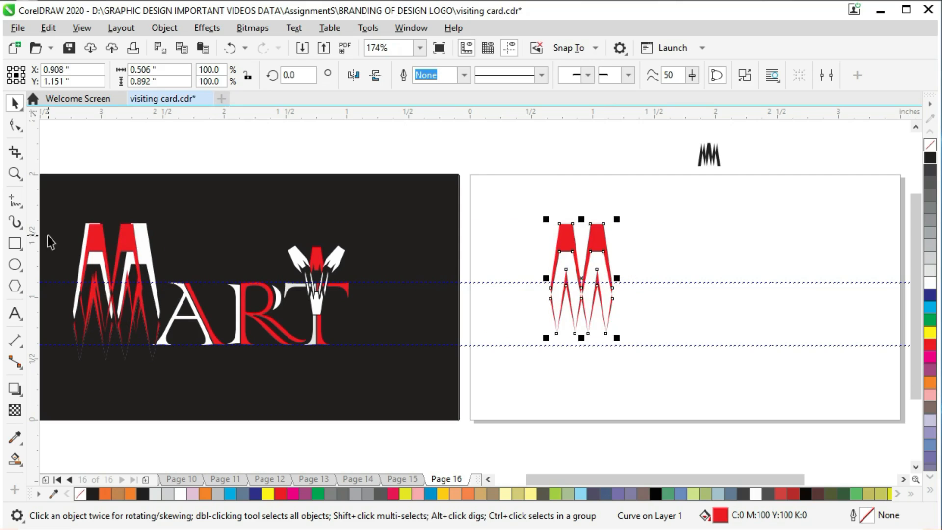
# - Scale the copied M to about 0.687 by 1.105 inches to match the reference logo's M
pyautogui.click(125, 238)
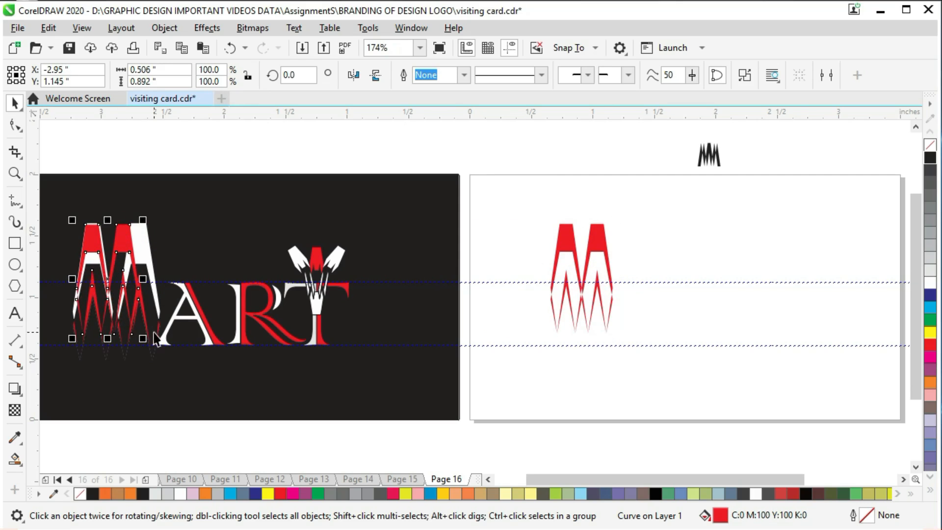
pyautogui.moveTo(147, 338); pyautogui.dragTo(196, 378)
pyautogui.moveTo(121, 378)
pyautogui.mouseDown()
pyautogui.moveTo(120, 346)
pyautogui.moveTo(119, 378)
pyautogui.moveTo(122, 368)
pyautogui.mouseUp()
# - Move the resized M back to the blank card, delete the smaller original M, and save the file
pyautogui.moveTo(141, 244); pyautogui.dragTo(594, 241)
pyautogui.click(603, 250)
pyautogui.press('Delete')
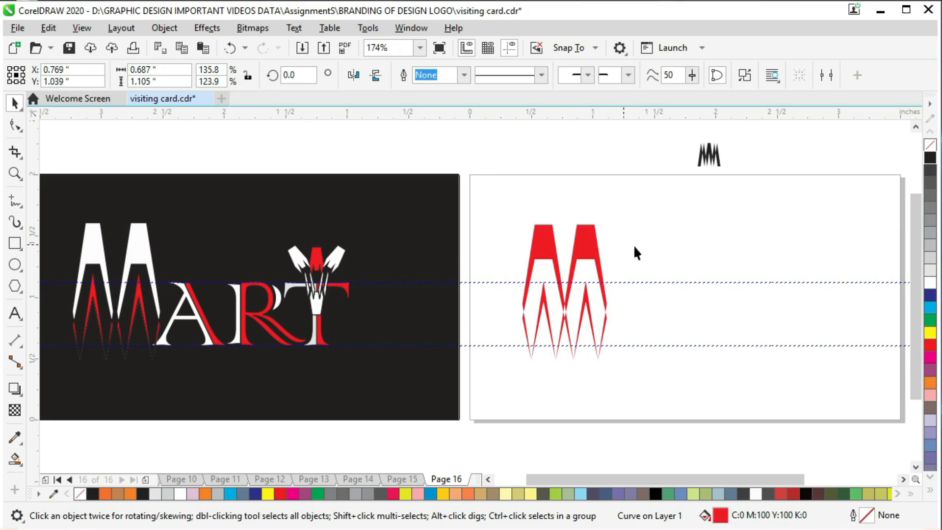
pyautogui.click(579, 325)
pyautogui.hotkey('ctrl', 's')
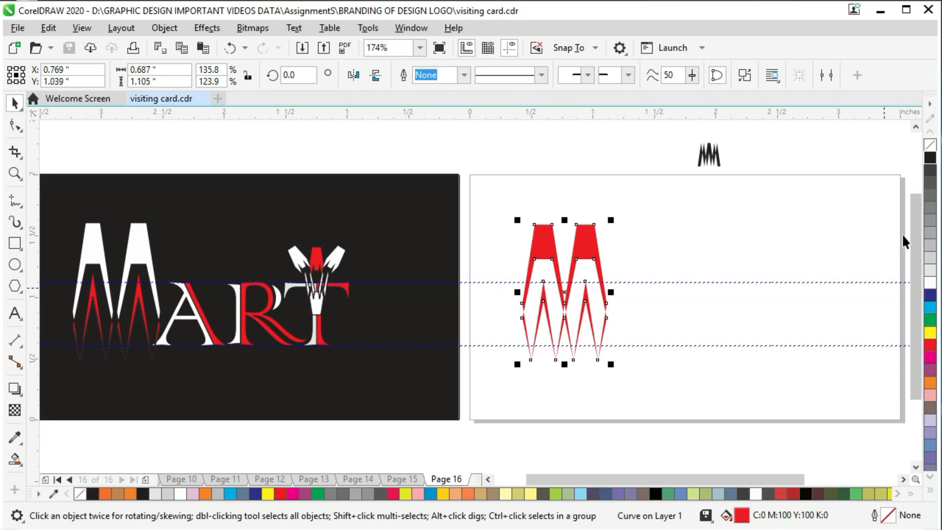
# - Create separate objects from the two upper sections of the M with Smart Fill
pyautogui.click(592, 150)
pyautogui.click(588, 248)
pyautogui.click(565, 139)
pyautogui.click(587, 250)
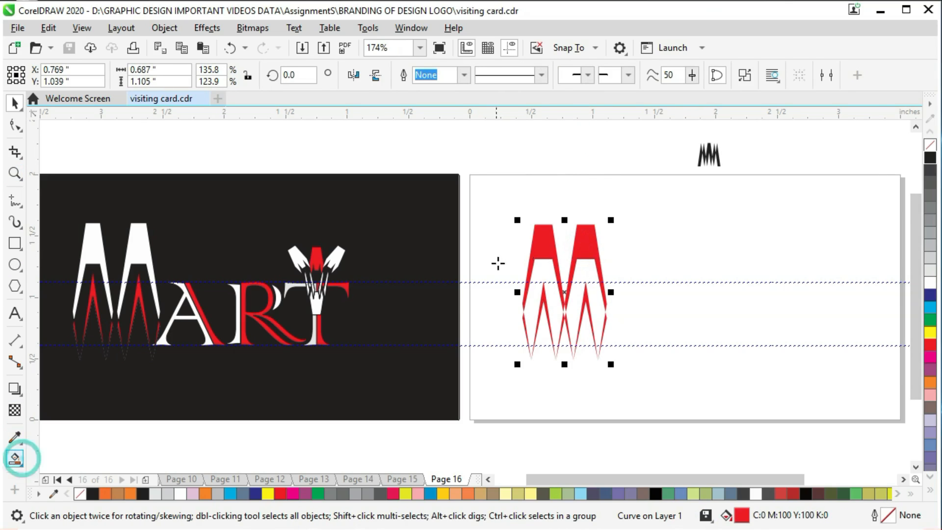
pyautogui.click(540, 245)
pyautogui.click(589, 241)
# - Remove the outlines from the two upper M sections, filling the right one white and the left one 10% black
pyautogui.click(15, 103)
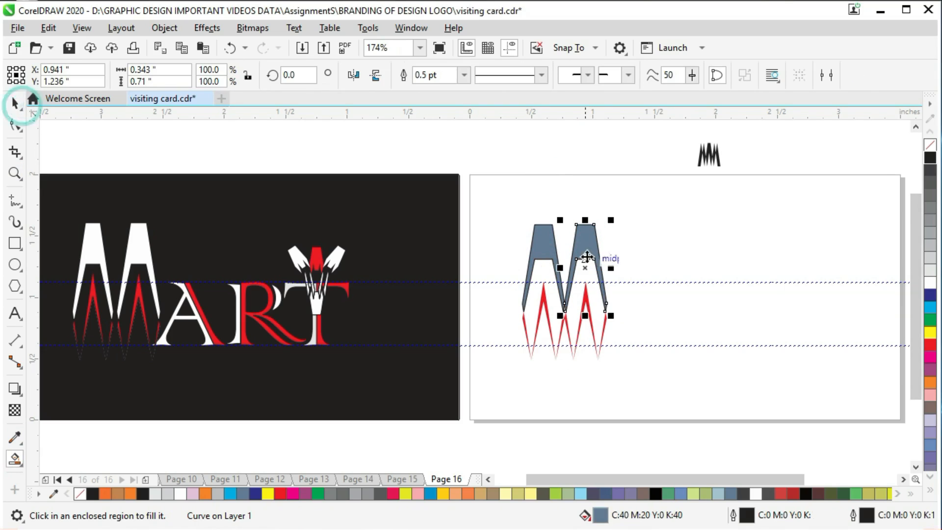
pyautogui.rightClick(929, 146)
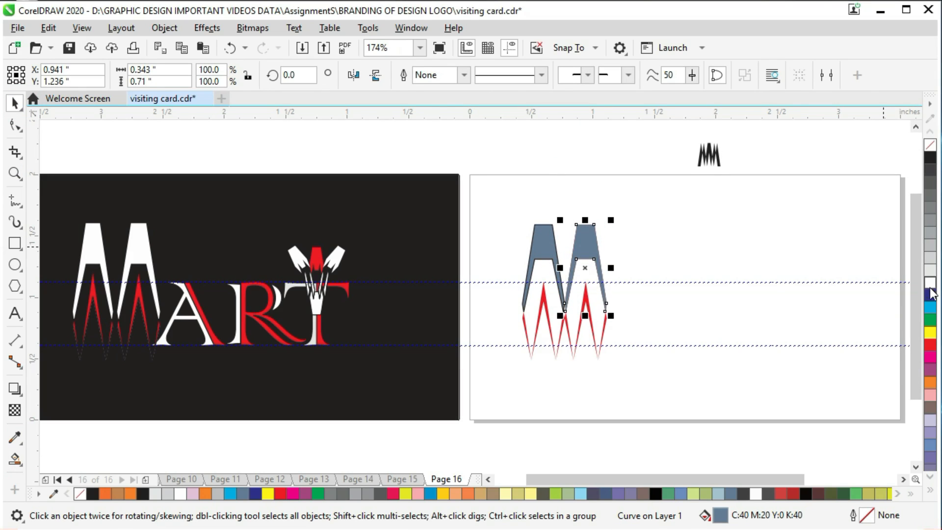
pyautogui.click(930, 282)
pyautogui.moveTo(582, 260); pyautogui.dragTo(541, 250)
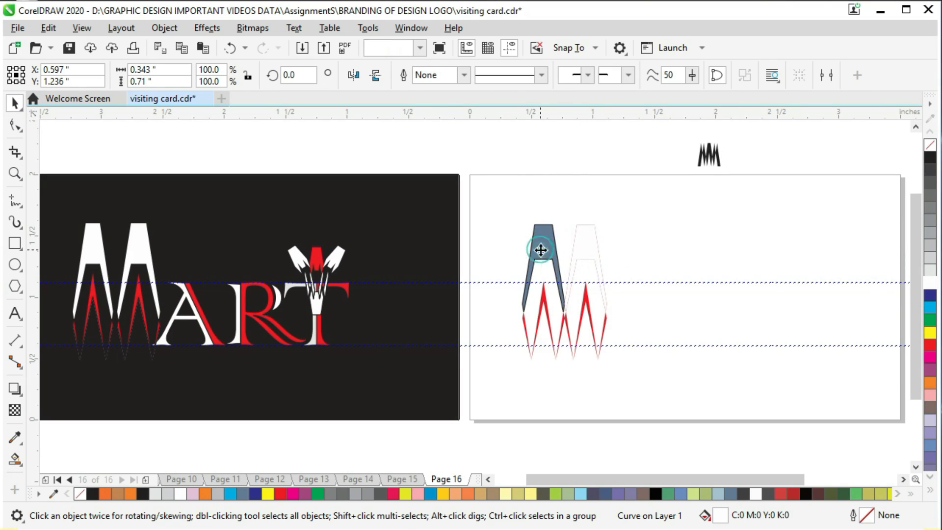
pyautogui.click(930, 265)
pyautogui.click(573, 149)
pyautogui.click(551, 250)
# - Add a page-sized black rectangle as the background behind the M and save the file
pyautogui.doubleClick(15, 243)
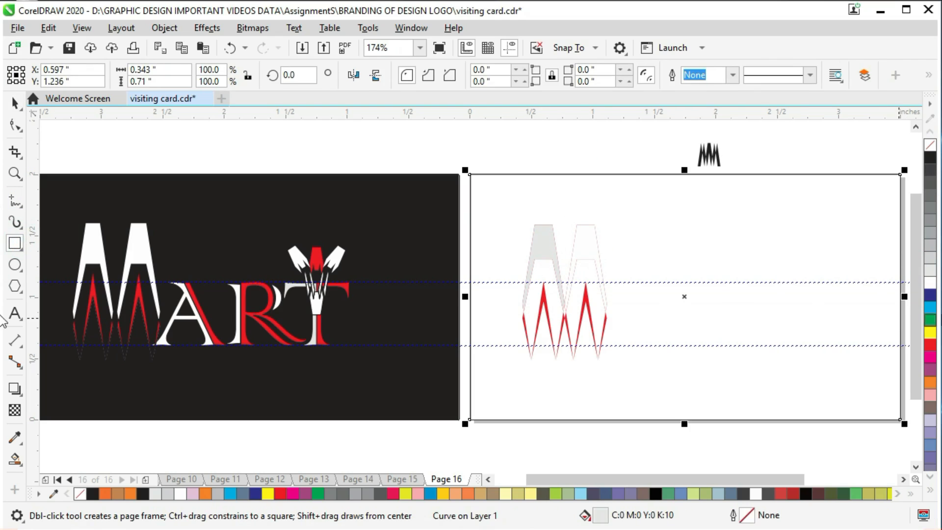
pyautogui.click(930, 157)
pyautogui.click(540, 141)
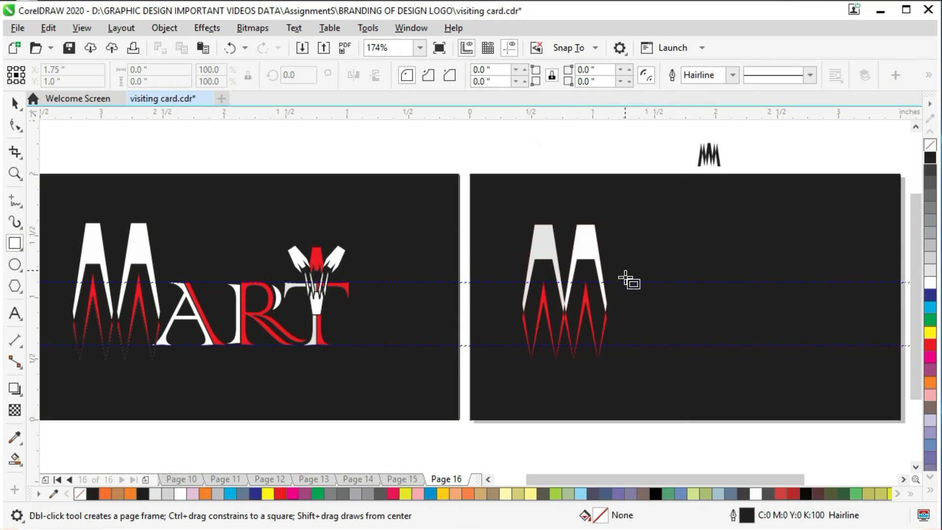
pyautogui.hotkey('ctrl', 's')
pyautogui.click(13, 102)
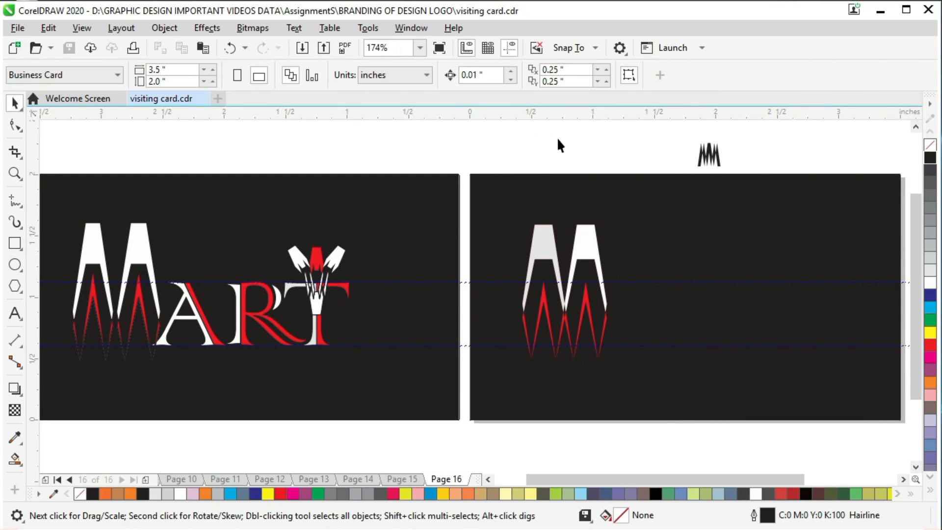
# - Place a copy of the light grey upper M section on the empty right part of the card, level with the original
pyautogui.click(603, 260)
pyautogui.click(590, 158)
pyautogui.click(580, 248)
pyautogui.click(608, 142)
pyautogui.moveTo(585, 236); pyautogui.dragTo(731, 236)
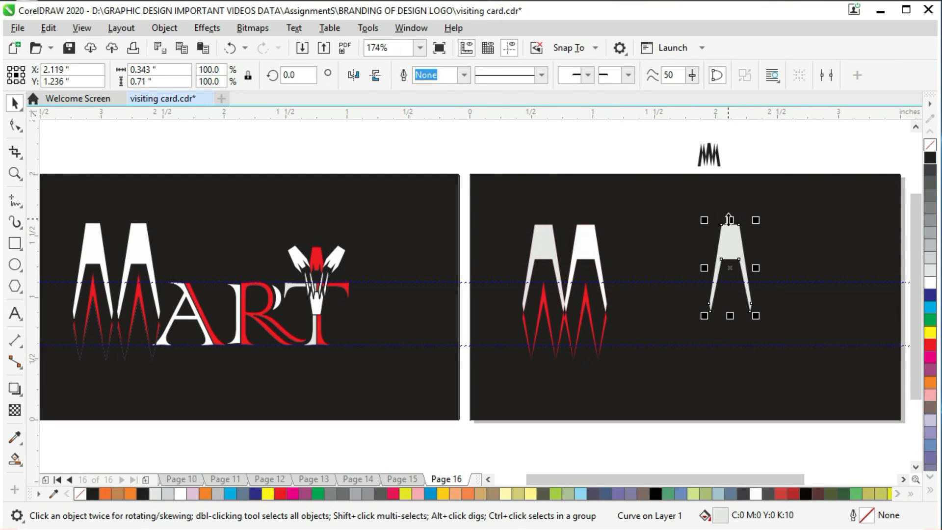
# - Duplicate the separate light grey section in place and mirror the duplicate vertically
pyautogui.click(59, 29)
pyautogui.click(49, 28)
pyautogui.click(49, 28)
pyautogui.click(68, 149)
pyautogui.click(377, 76)
# - Cut the overlap with the flipped duplicate out of the upright grey section and delete the flipped duplicate
pyautogui.click(741, 145)
pyautogui.moveTo(685, 208); pyautogui.dragTo(763, 298)
pyautogui.hotkey('ctrl', 'z')
pyautogui.moveTo(710, 153); pyautogui.dragTo(791, 335)
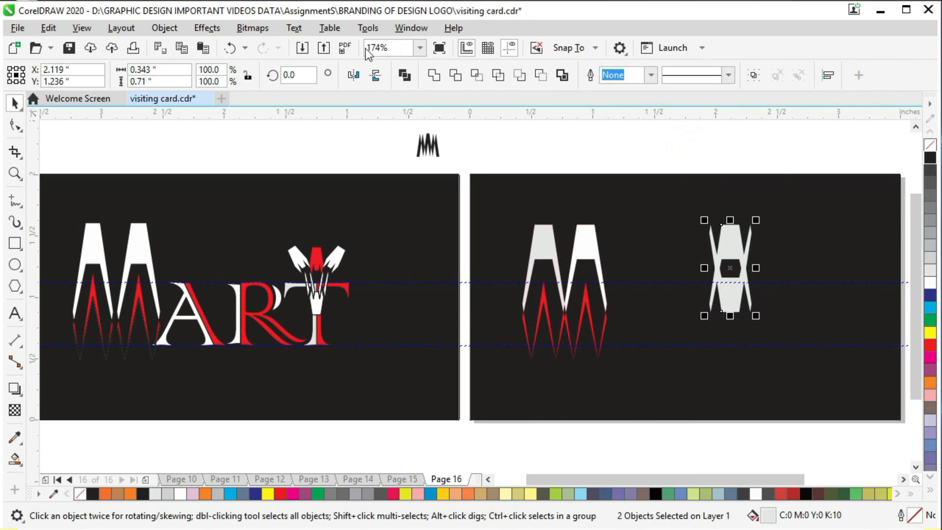
pyautogui.click(438, 79)
pyautogui.moveTo(731, 297); pyautogui.dragTo(679, 293)
pyautogui.press('Delete')
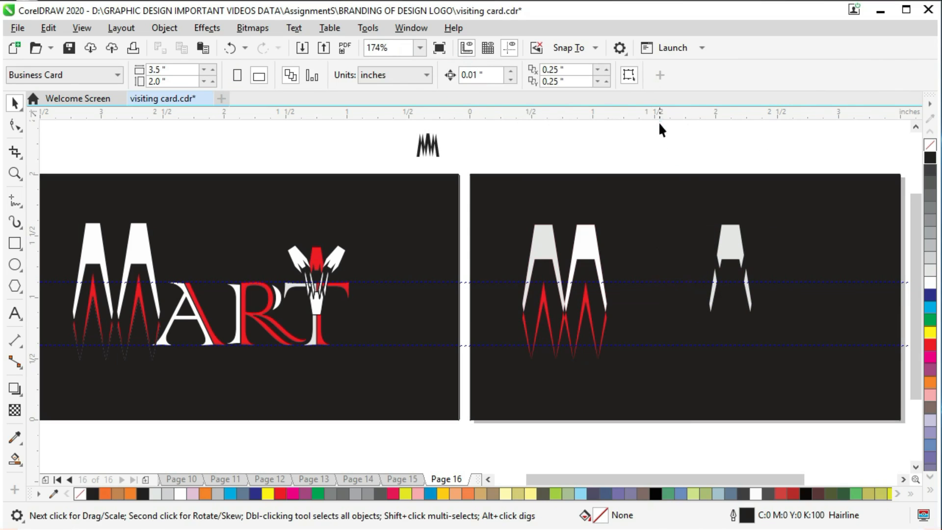
# - Move the trimmed grey shape to about X 2.382, Y 1.206 inches and save the file
pyautogui.moveTo(719, 247); pyautogui.dragTo(751, 247)
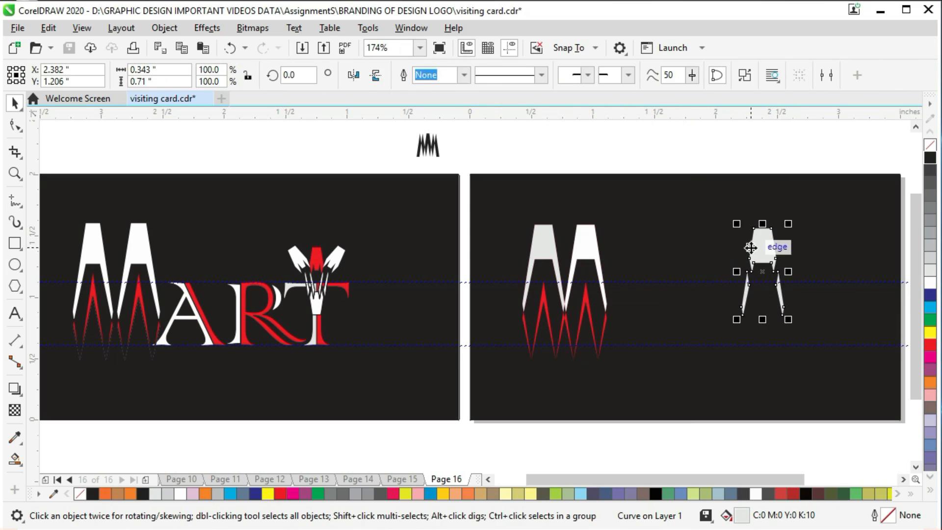
pyautogui.click(758, 248)
pyautogui.click(760, 248)
pyautogui.click(763, 247)
pyautogui.click(764, 247)
pyautogui.click(773, 152)
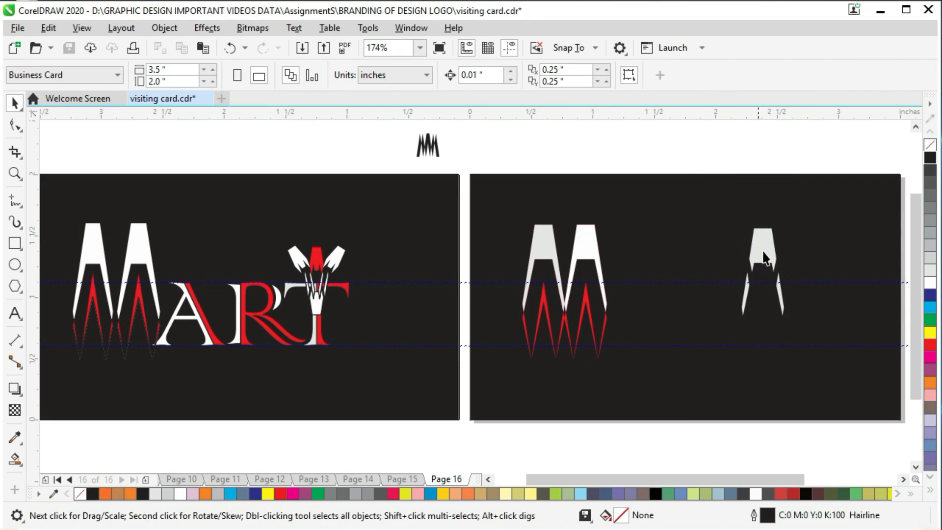
pyautogui.click(765, 251)
pyautogui.click(764, 153)
pyautogui.hotkey('ctrl', 's')
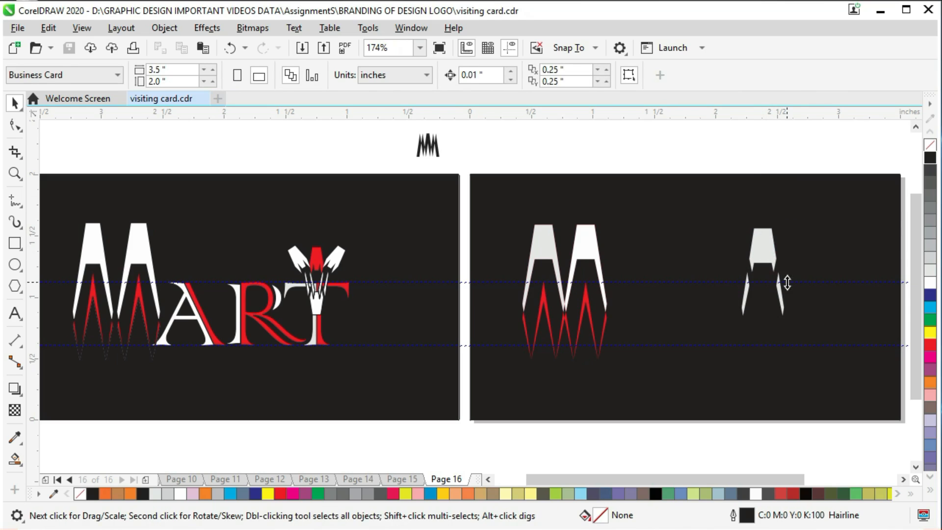
# - Turn the trimmed grey shape upside down, with its prongs pointing up, centred at about X 2.119, Y 1.236 inches
pyautogui.click(764, 253)
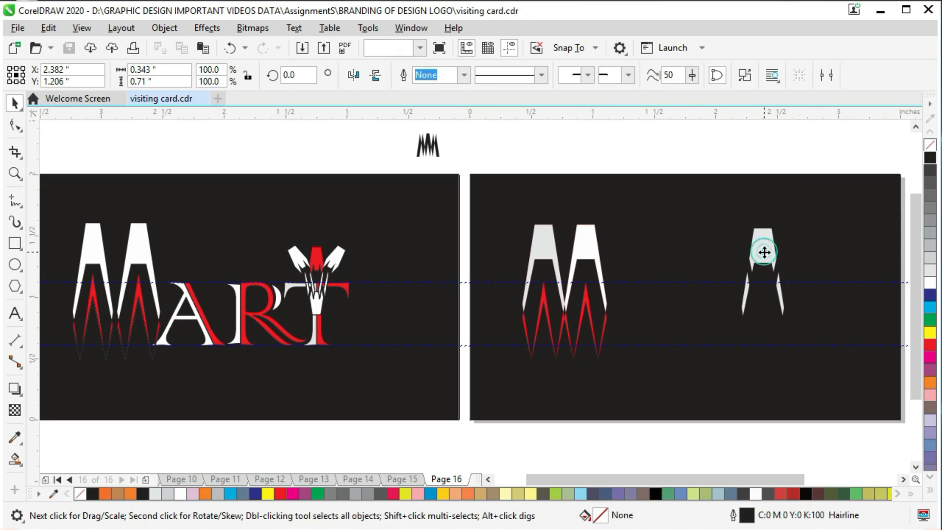
pyautogui.click(702, 138)
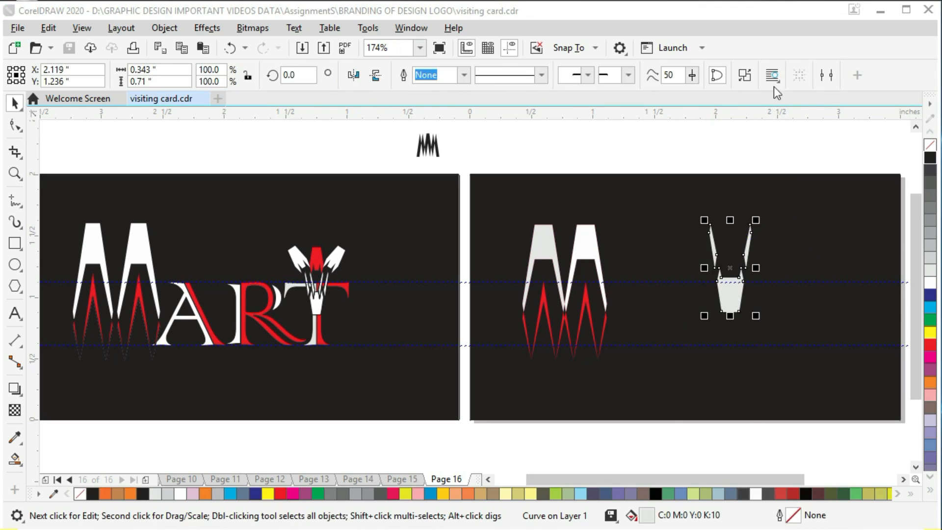
pyautogui.click(772, 123)
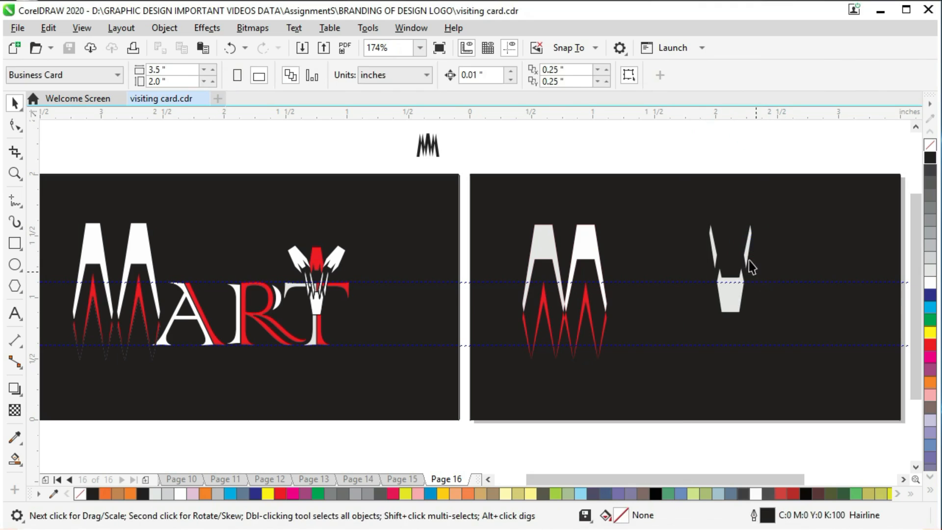
pyautogui.click(746, 256)
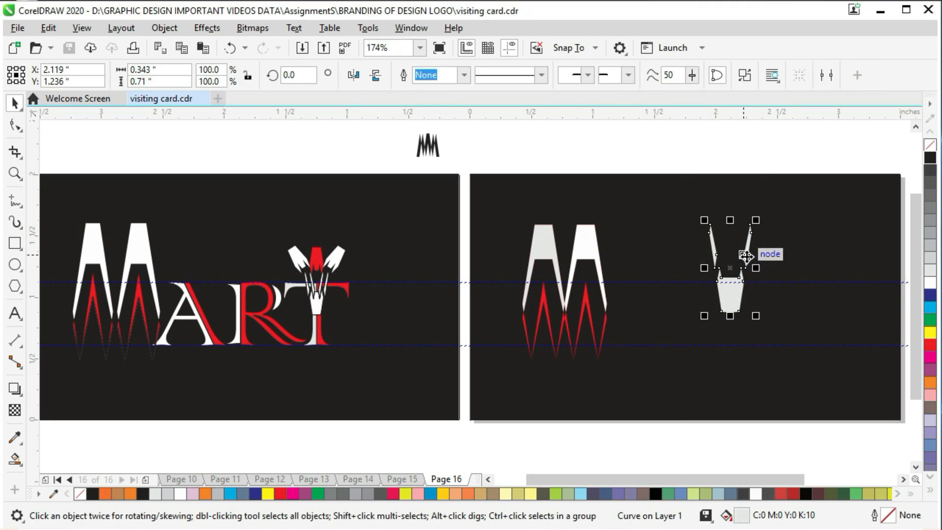
pyautogui.click(761, 154)
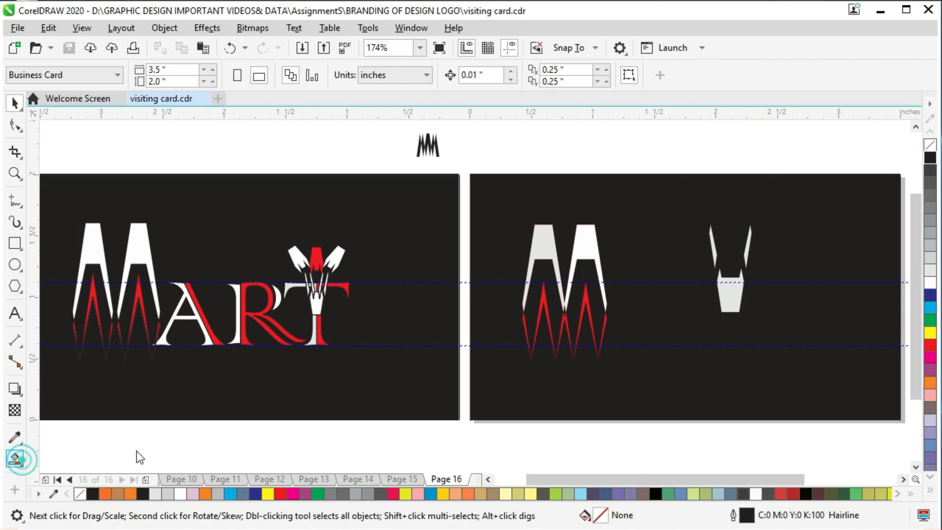
# - Create separate objects from the body and both prongs of the upside-down grey shape with Smart Fill
pyautogui.click(15, 460)
pyautogui.click(730, 289)
pyautogui.click(747, 243)
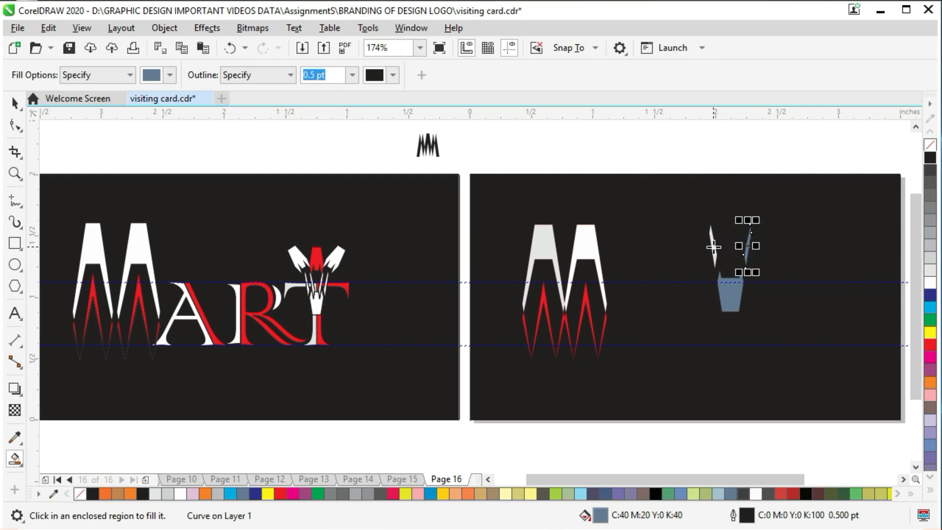
pyautogui.click(713, 246)
pyautogui.press('space')
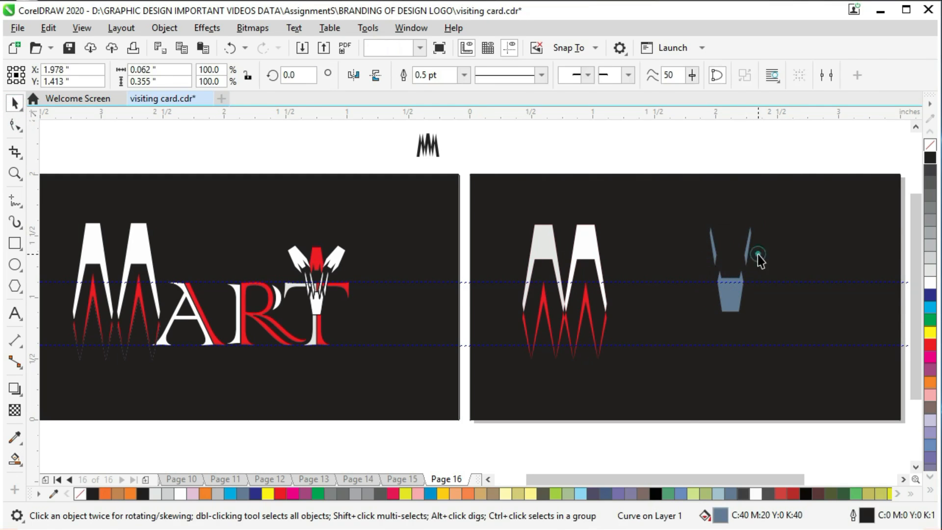
# - Move the three Smart Fill pieces together to the right and delete the original grey shape
pyautogui.click(757, 259)
pyautogui.moveTo(668, 143); pyautogui.dragTo(753, 296)
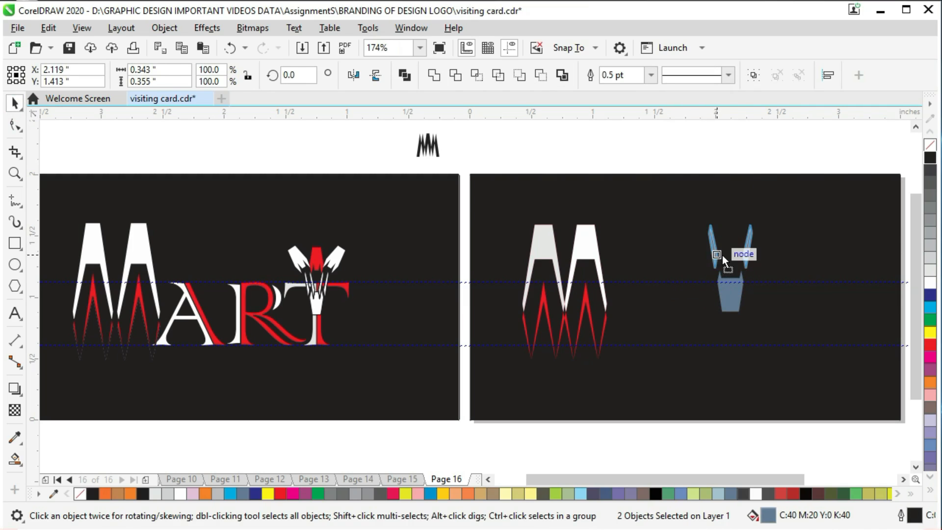
pyautogui.click(764, 167)
pyautogui.click(748, 262)
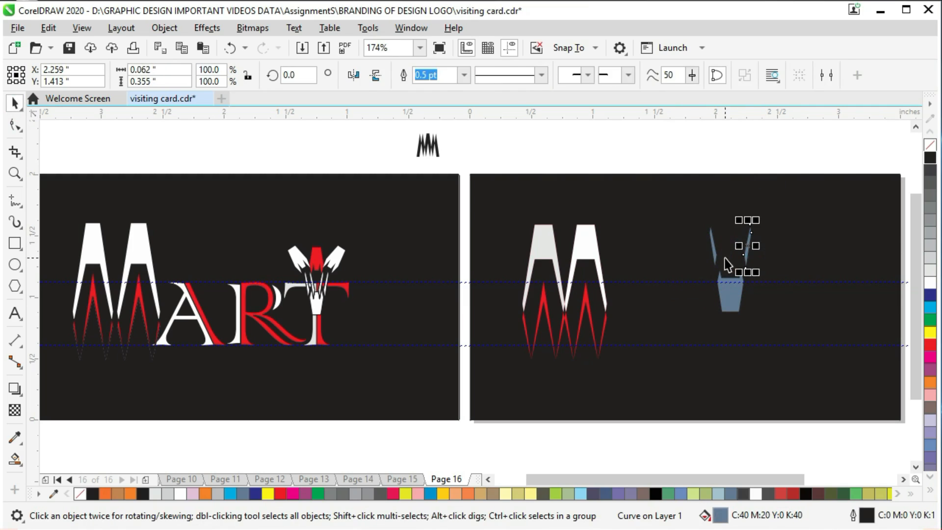
pyautogui.keyDown('shift'); pyautogui.click(715, 253); pyautogui.keyUp('shift')
pyautogui.keyDown('shift'); pyautogui.click(727, 291); pyautogui.keyUp('shift')
pyautogui.moveTo(730, 290); pyautogui.dragTo(781, 286)
pyautogui.click(738, 294)
pyautogui.press('Delete')
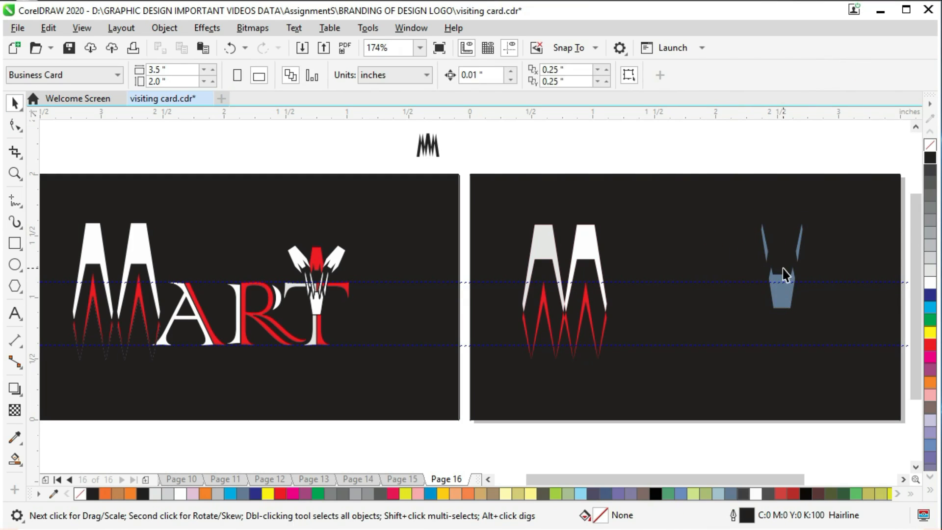
# - Nudge both blue prongs down closer to the body, to about Y 1.332 inches
pyautogui.click(766, 251)
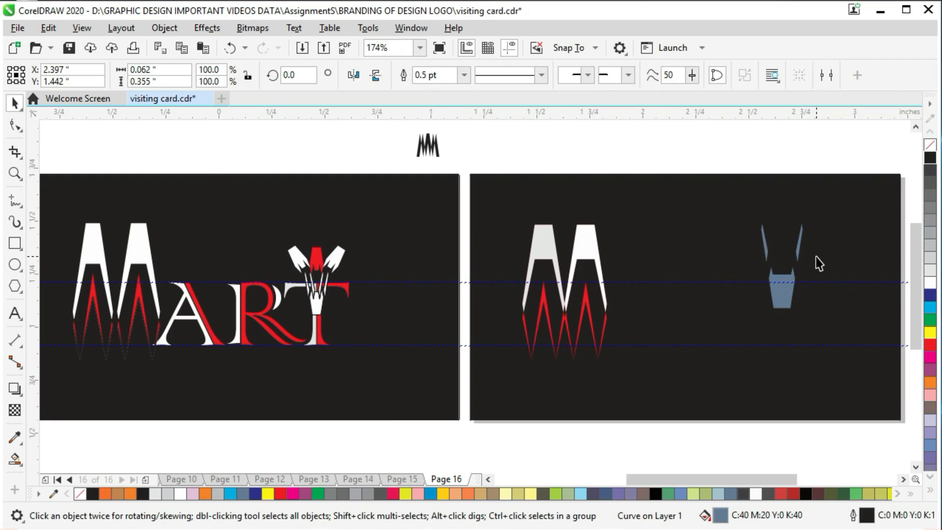
pyautogui.scroll(2, 818, 264)
pyautogui.scroll(-2, 801, 256)
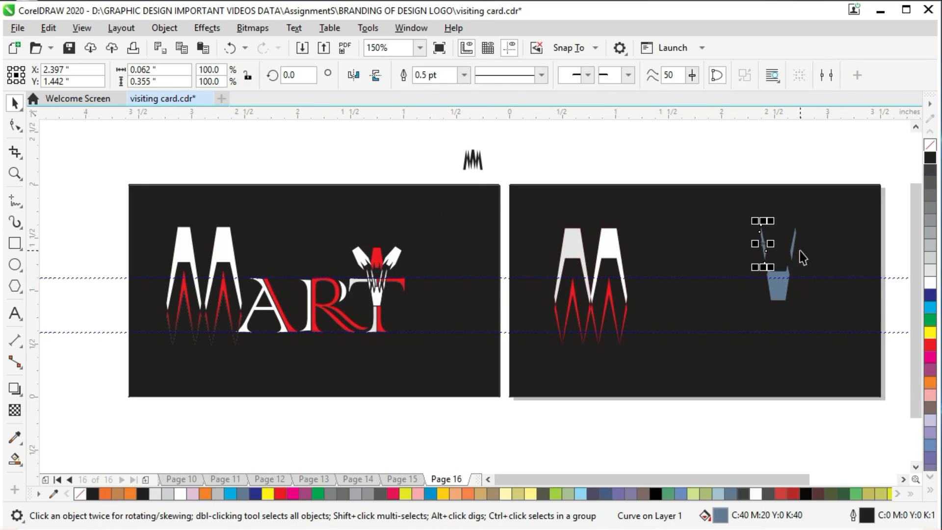
pyautogui.keyDown('shift'); pyautogui.click(792, 248); pyautogui.keyUp('shift')
pyautogui.press('Down')
pyautogui.press('Down')
pyautogui.press('Down')
pyautogui.press('Down')
pyautogui.press('Down')
pyautogui.press('Down')
pyautogui.press('Down')
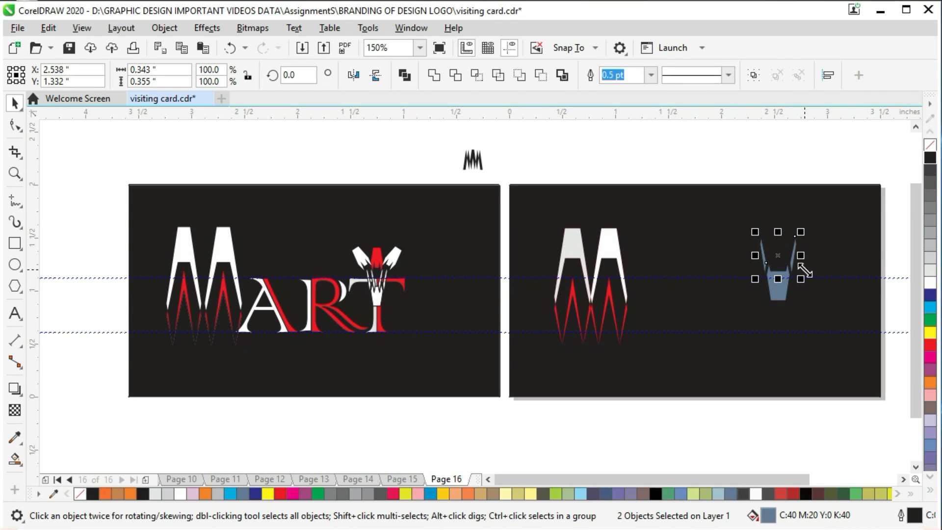
pyautogui.click(794, 179)
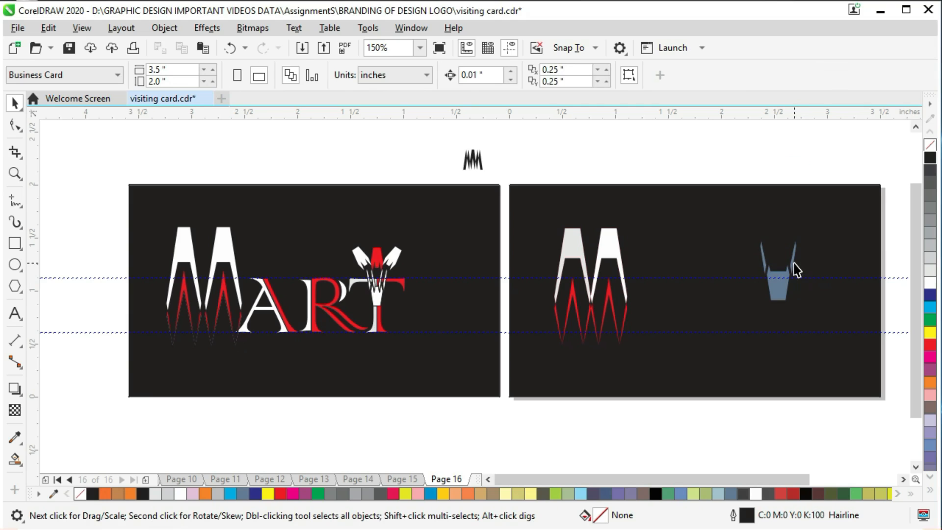
# - Check the ornament on the reference logo's T and try to make a mirrored copy of the left prong
pyautogui.scroll(4, 404, 289)
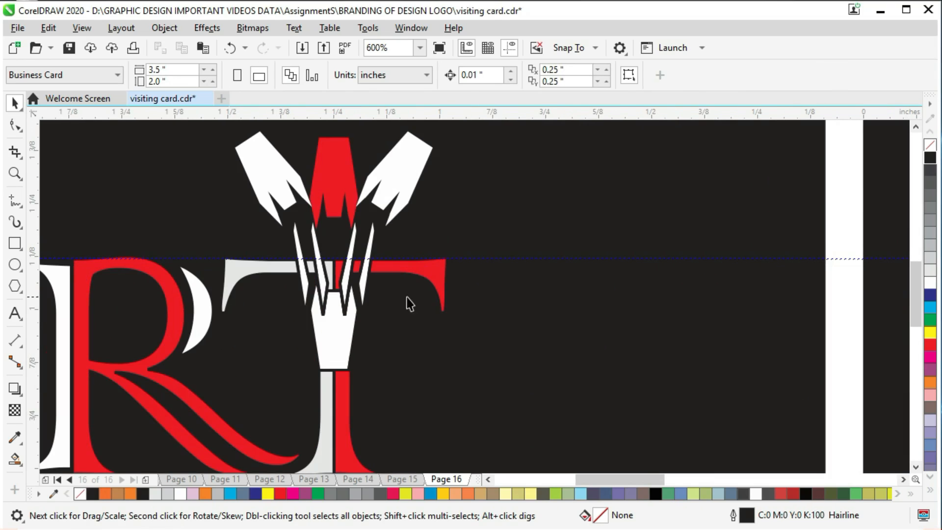
pyautogui.scroll(-4, 394, 304)
pyautogui.click(868, 163)
pyautogui.click(819, 289)
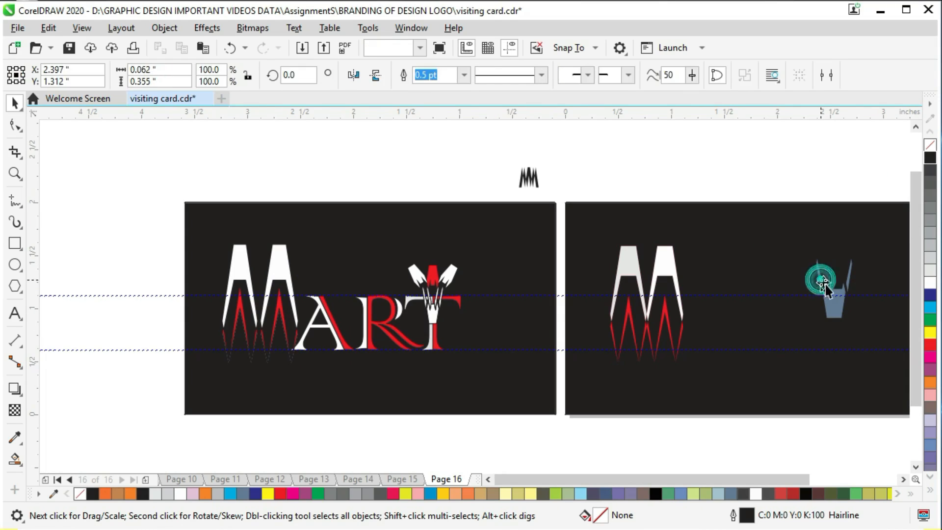
pyautogui.hotkey('ctrl', 'z')
pyautogui.moveTo(810, 275); pyautogui.dragTo(833, 275)
pyautogui.hotkey('ctrl', 'z')
pyautogui.click(836, 191)
pyautogui.click(821, 274)
pyautogui.hotkey('ctrl', 'z')
pyautogui.click(831, 147)
pyautogui.click(841, 294)
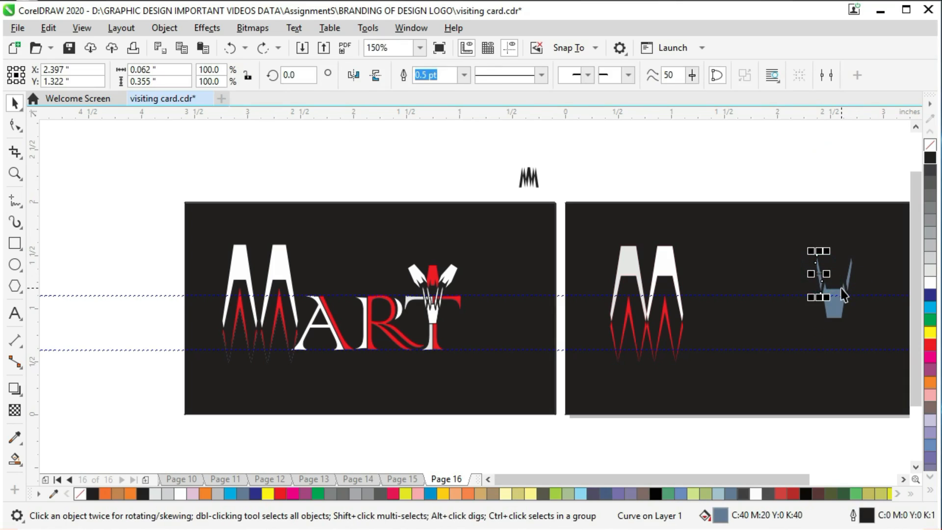
pyautogui.moveTo(810, 274); pyautogui.dragTo(842, 274)
pyautogui.hotkey('ctrl', 'z')
pyautogui.press('Escape')
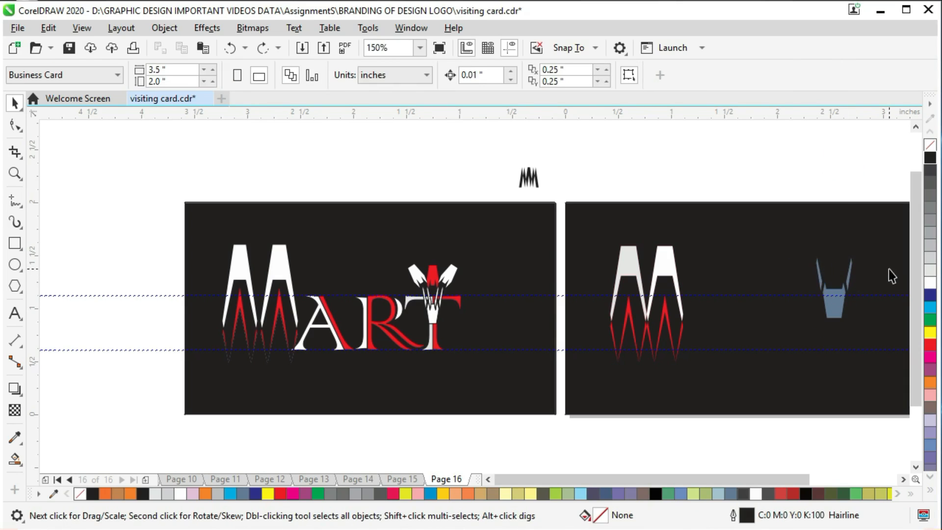
# - Make a horizontally mirrored copy of the left prong directly on its inner side
pyautogui.scroll(1, 886, 273)
pyautogui.scroll(2, 776, 278)
pyautogui.click(670, 316)
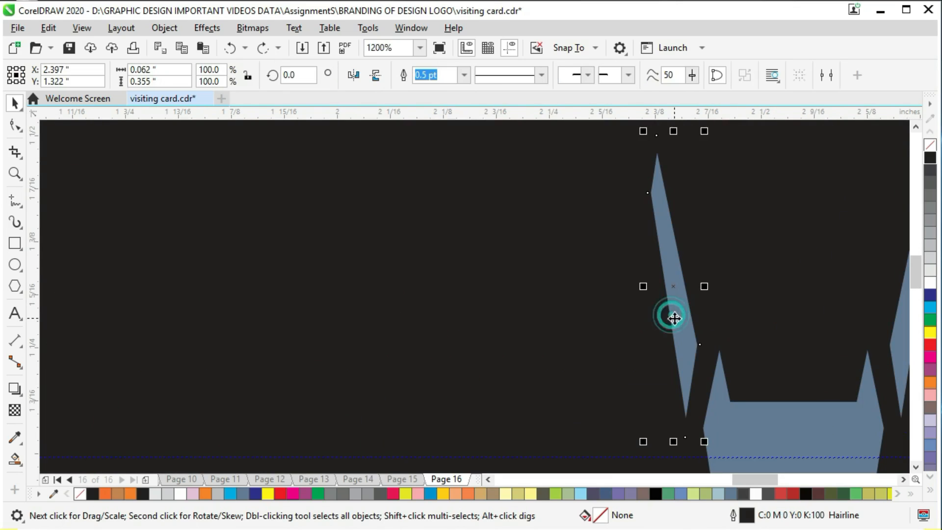
pyautogui.moveTo(642, 284); pyautogui.dragTo(697, 287)
# - Make a horizontally mirrored copy of the right prong directly on its inner side
pyautogui.click(902, 343)
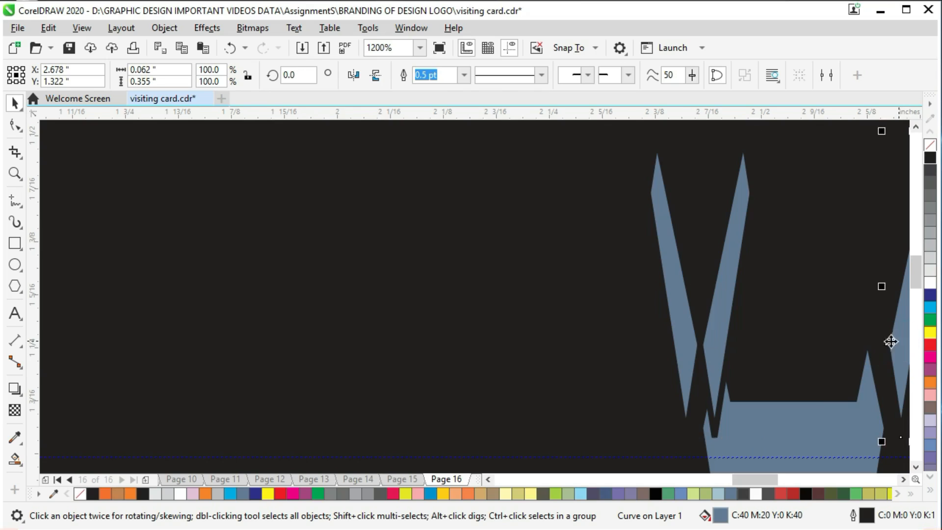
pyautogui.scroll(-1, 901, 320)
pyautogui.moveTo(767, 479); pyautogui.dragTo(781, 479)
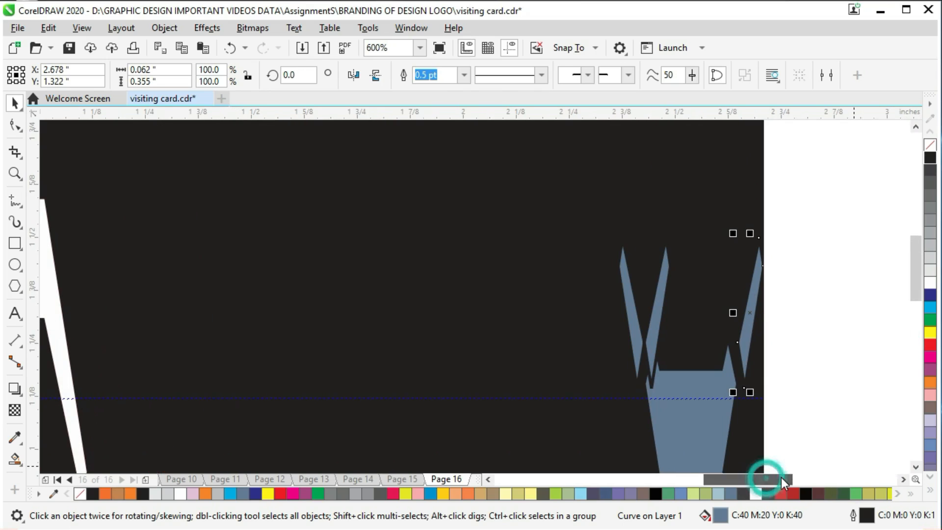
pyautogui.moveTo(768, 310); pyautogui.dragTo(738, 309)
pyautogui.click(848, 319)
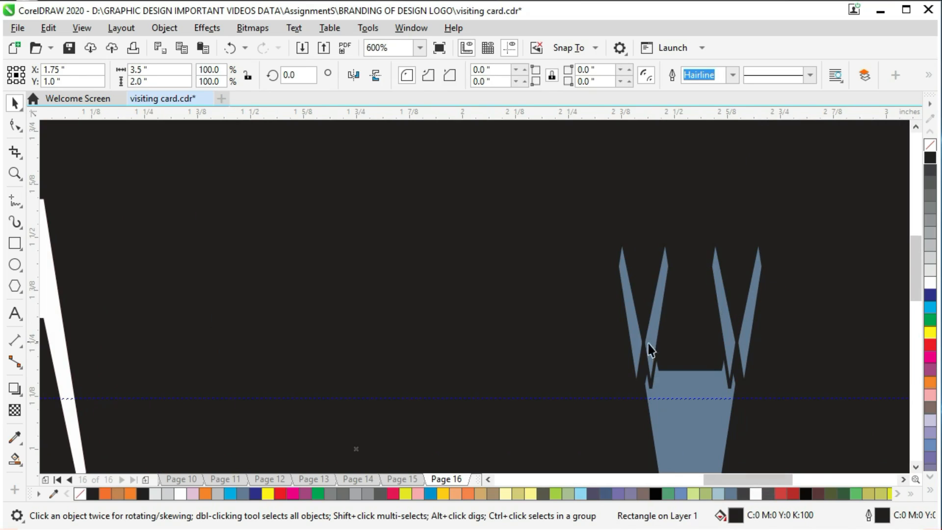
# - Mirror the inner left prong horizontally so that it slants the same way as the outer left prong
pyautogui.scroll(-1, 515, 330)
pyautogui.scroll(-2, 487, 343)
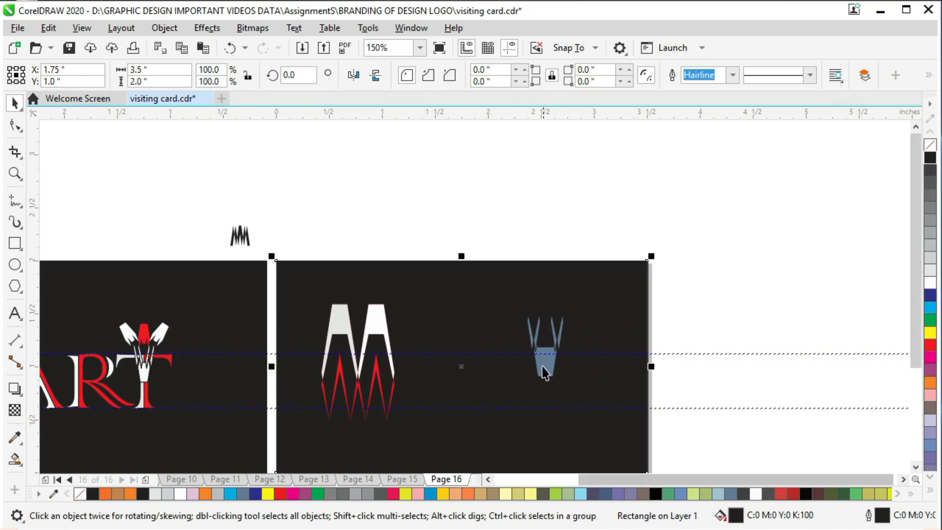
pyautogui.click(537, 343)
pyautogui.click(354, 75)
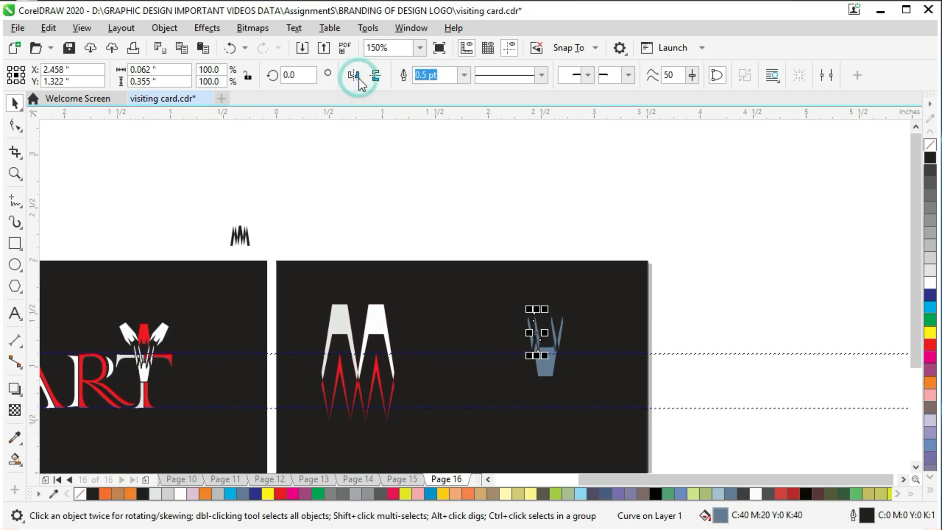
# - Mirror the inner right prong horizontally so that it slants the same way as the outer right prong
pyautogui.click(557, 340)
pyautogui.click(354, 75)
pyautogui.click(637, 201)
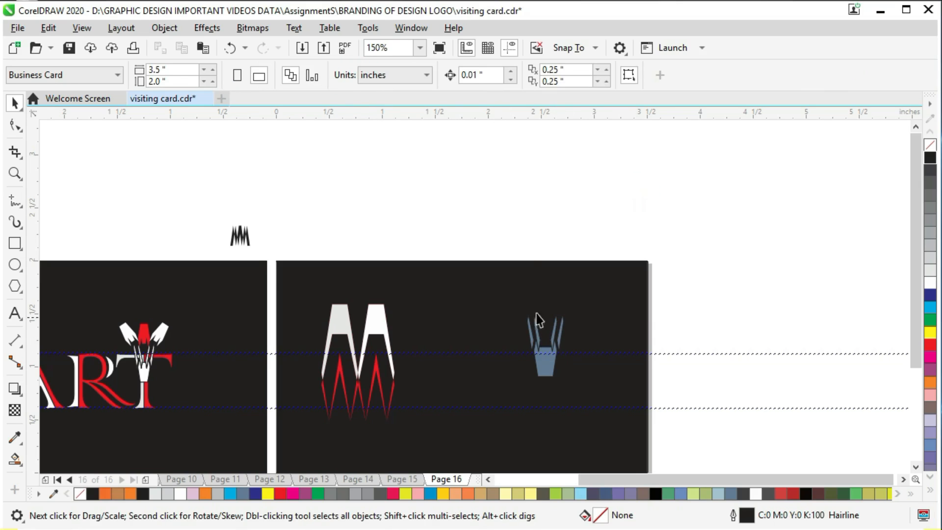
# - Try to trim the ornament's base with the two inner prongs
pyautogui.click(543, 368)
pyautogui.moveTo(505, 231); pyautogui.dragTo(573, 225)
pyautogui.click(553, 337)
pyautogui.keyDown('shift'); pyautogui.click(540, 340); pyautogui.keyUp('shift')
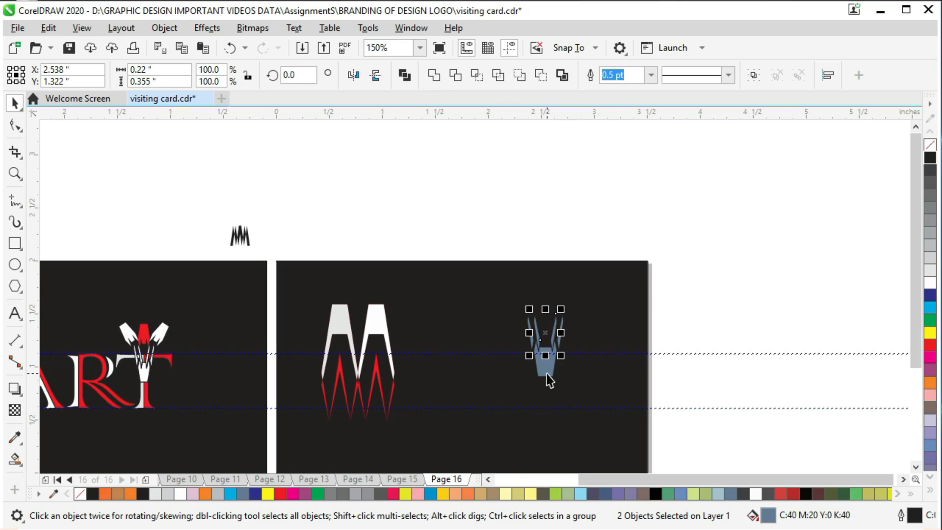
pyautogui.keyDown('shift'); pyautogui.click(545, 377); pyautogui.keyUp('shift')
pyautogui.click(457, 77)
pyautogui.click(605, 227)
pyautogui.click(548, 381)
pyautogui.click(627, 159)
pyautogui.click(548, 365)
pyautogui.click(626, 202)
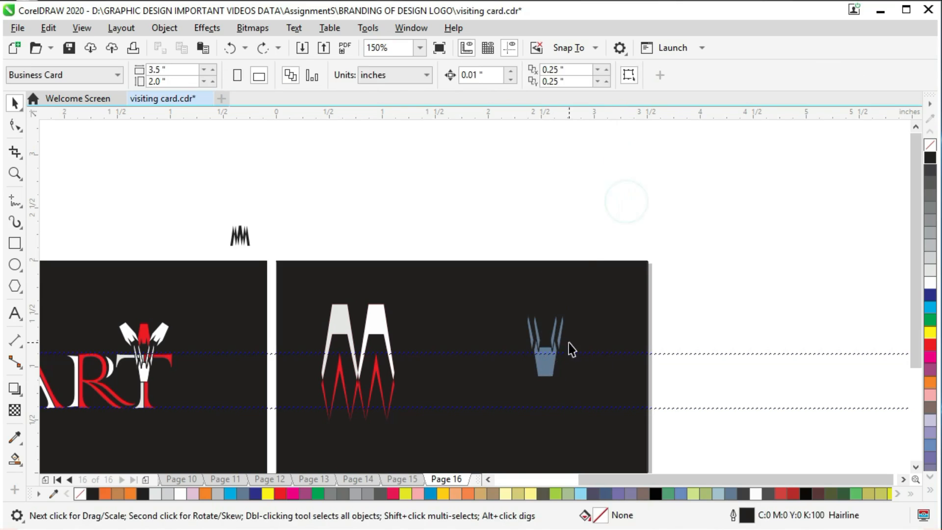
# - Create a duplicate of the ornament's base shape with Smart Fill and colour it white
pyautogui.click(545, 365)
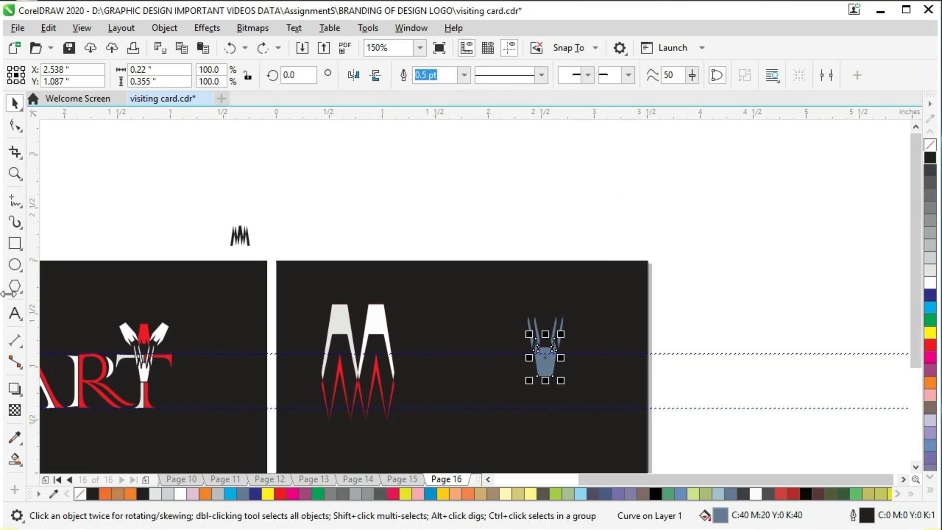
pyautogui.click(302, 203)
pyautogui.click(15, 460)
pyautogui.click(544, 363)
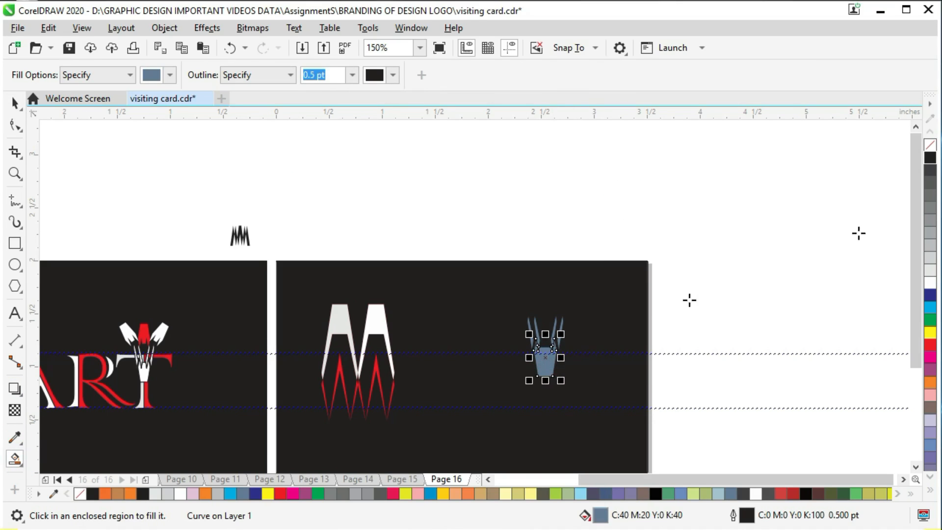
pyautogui.click(15, 103)
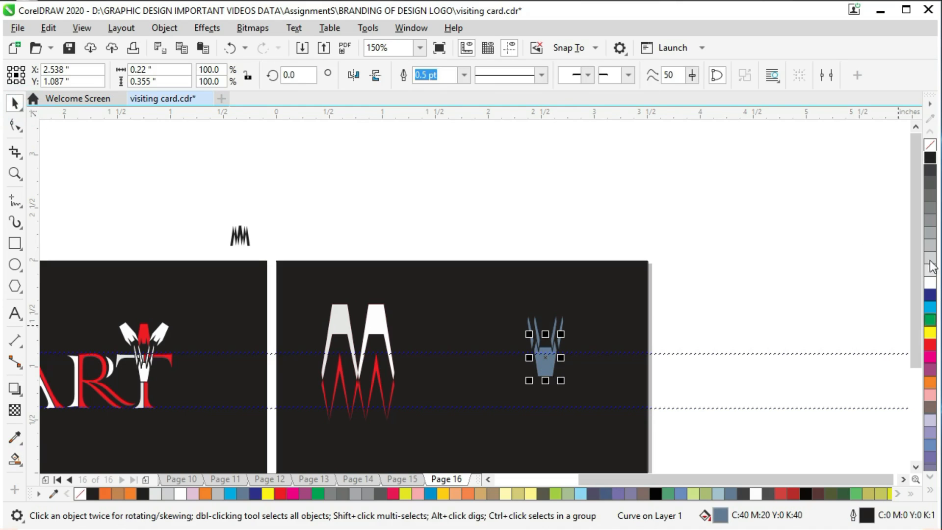
pyautogui.click(930, 283)
# - Move the white duplicate straight up until it sits just above the prongs
pyautogui.moveTo(544, 379); pyautogui.dragTo(585, 303)
pyautogui.press('Up')
pyautogui.press('Up')
pyautogui.press('Up')
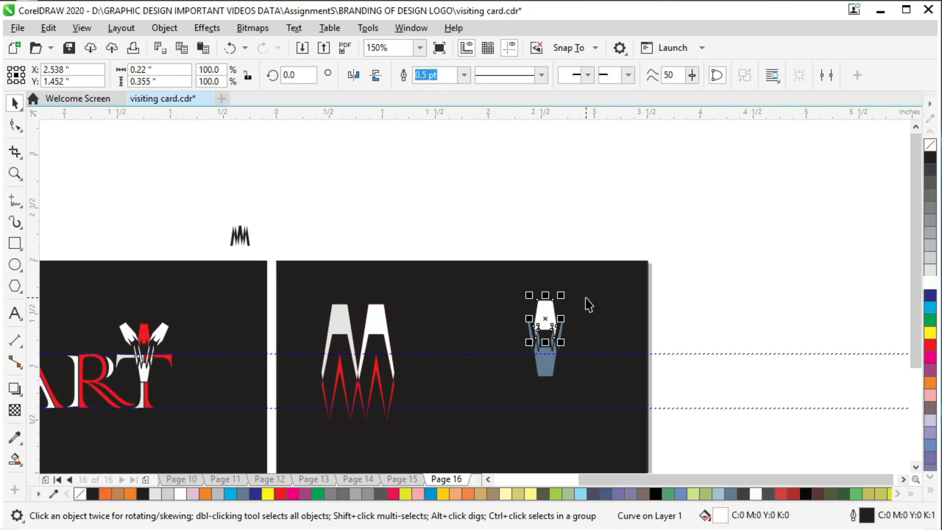
pyautogui.press('Up')
pyautogui.press('Up')
pyautogui.press('Up')
pyautogui.press('Up')
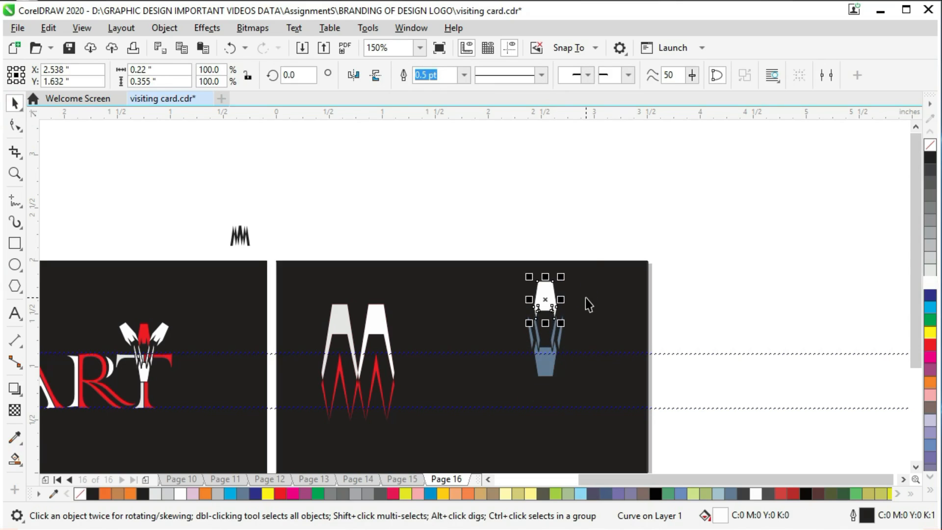
pyautogui.click(598, 219)
# - Try to make horizontally mirrored copies of the white piece on both of its sides
pyautogui.click(541, 290)
pyautogui.click(585, 244)
pyautogui.click(545, 294)
pyautogui.moveTo(529, 299); pyautogui.dragTo(561, 303)
pyautogui.click(550, 297)
pyautogui.click(554, 297)
pyautogui.click(575, 238)
pyautogui.click(551, 288)
pyautogui.moveTo(562, 299); pyautogui.dragTo(517, 301)
pyautogui.rightClick(517, 300)
pyautogui.click(637, 228)
pyautogui.click(521, 293)
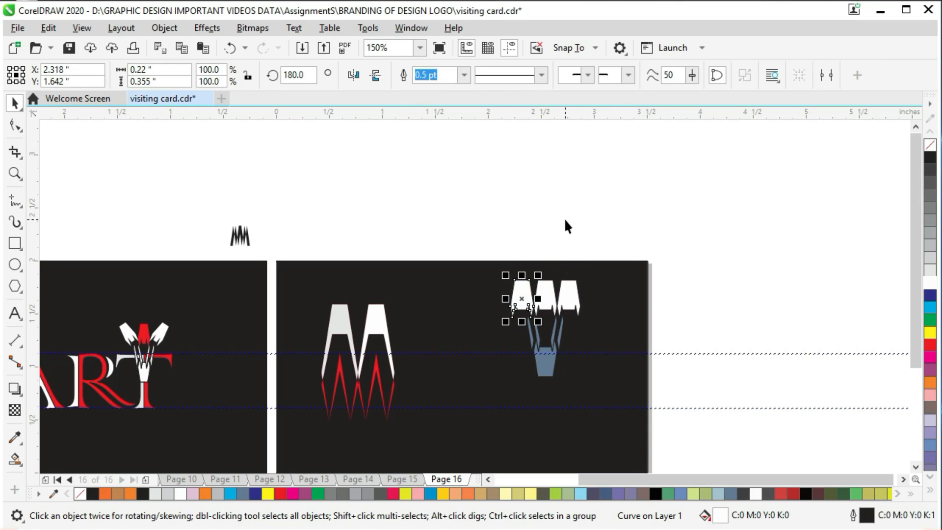
pyautogui.click(568, 246)
pyautogui.click(521, 312)
pyautogui.hotkey('ctrl', 'z')
pyautogui.hotkey('ctrl', 'z')
pyautogui.click(567, 246)
# - Make a copy of the white piece rotated 30 degrees so that it leans to the left
pyautogui.click(545, 297)
pyautogui.click(546, 300)
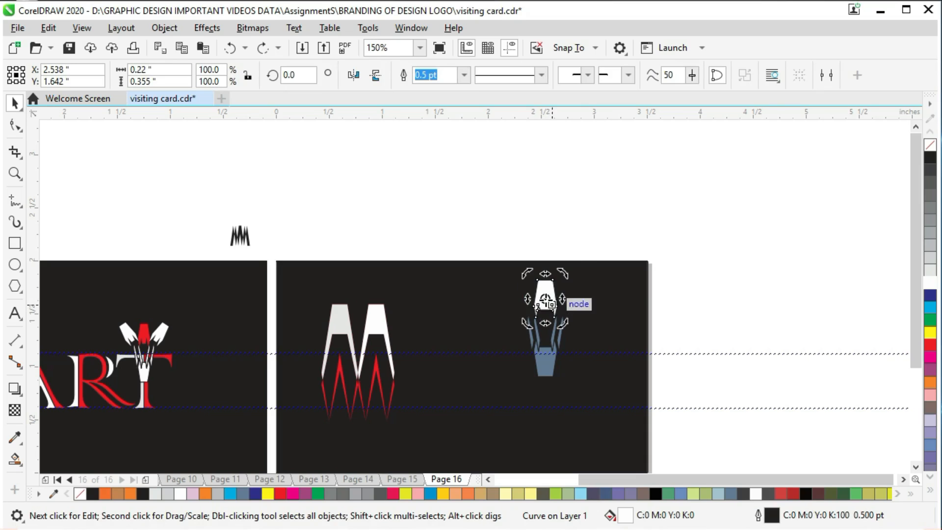
pyautogui.moveTo(558, 276); pyautogui.dragTo(528, 275)
pyautogui.click(589, 226)
pyautogui.click(530, 297)
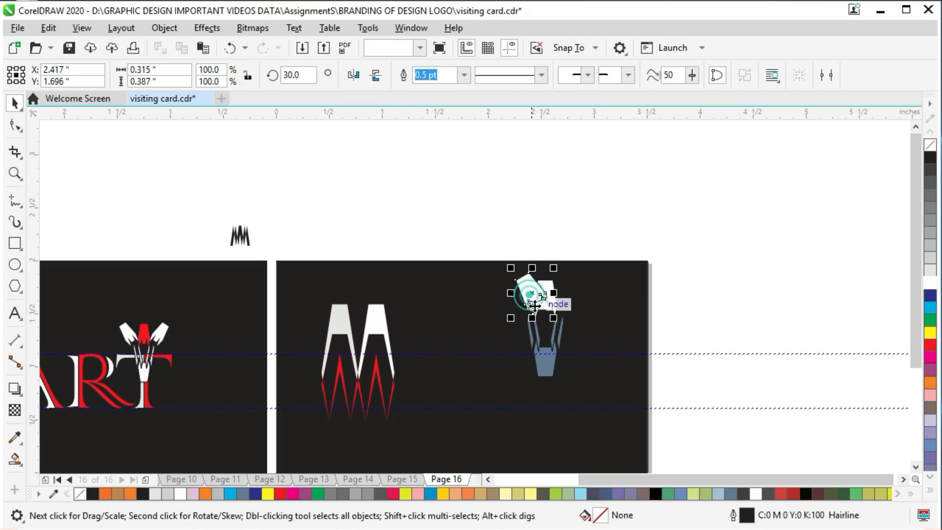
# - Move the tilted copy left so that it stands clear of the upright white piece
pyautogui.press('Left')
pyautogui.press('Left')
pyautogui.press('Left')
pyautogui.press('Left')
pyautogui.press('Left')
pyautogui.press('Left')
pyautogui.press('Left')
pyautogui.press('Left')
pyautogui.press('Left')
pyautogui.press('Left')
pyautogui.press('Left')
pyautogui.press('Left')
pyautogui.press('Left')
pyautogui.press('Left')
pyautogui.press('Left')
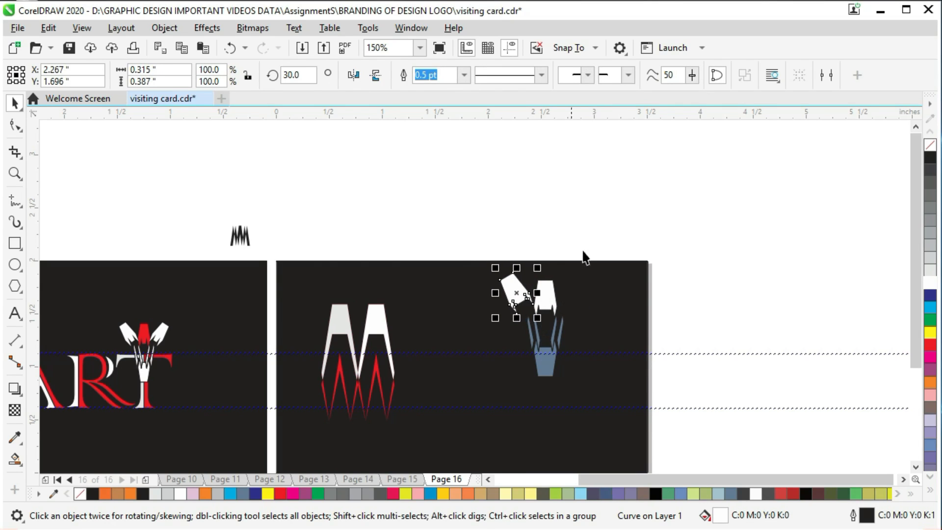
pyautogui.click(611, 193)
pyautogui.click(533, 313)
pyautogui.click(674, 214)
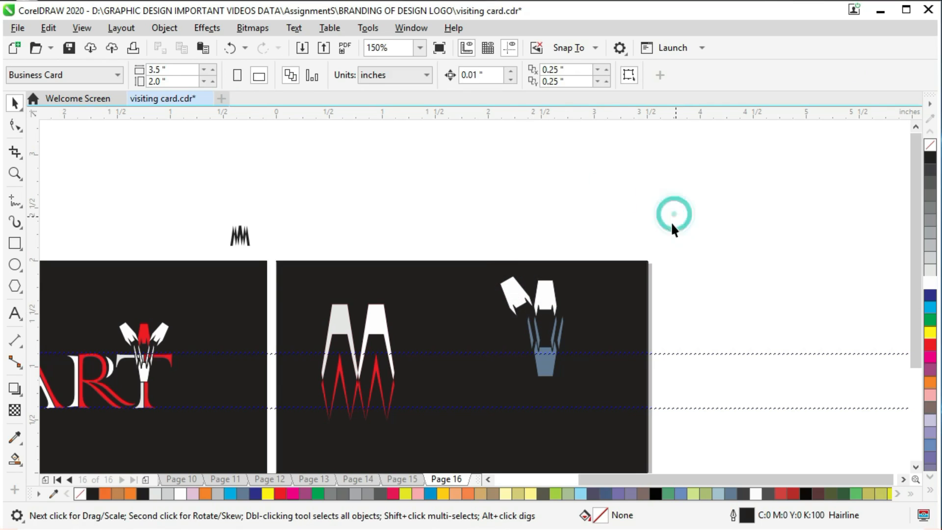
# - Tilt the left white piece further, to a rotation of about 38.5 degrees
pyautogui.click(520, 304)
pyautogui.click(521, 304)
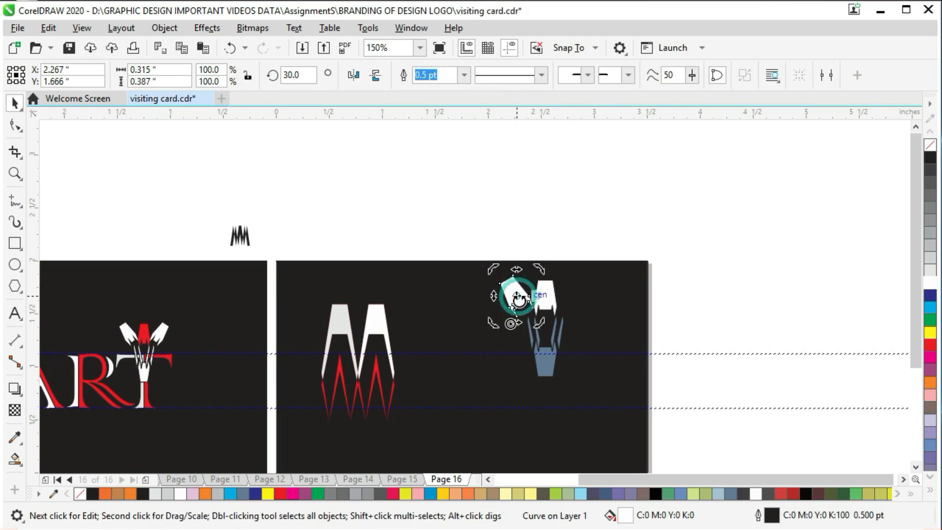
pyautogui.moveTo(534, 267); pyautogui.dragTo(515, 291)
pyautogui.click(509, 210)
pyautogui.click(515, 289)
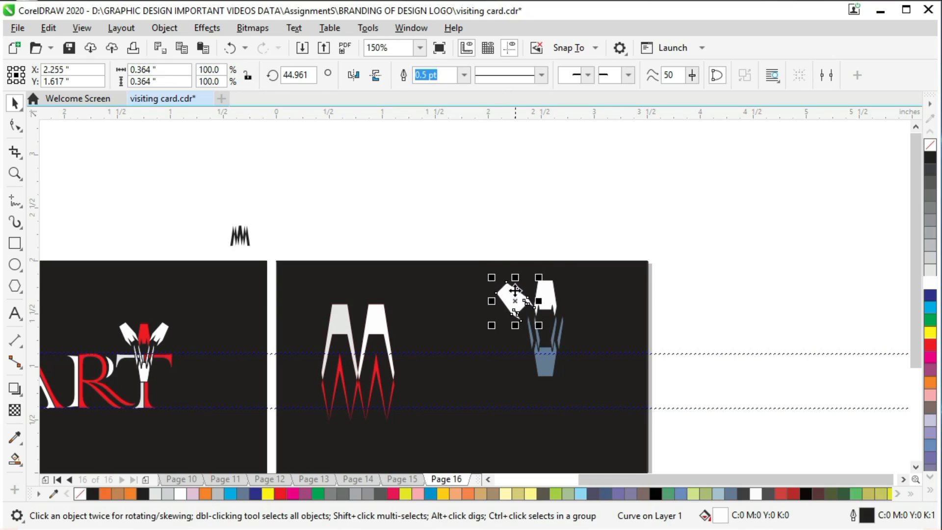
pyautogui.click(552, 253)
pyautogui.click(515, 296)
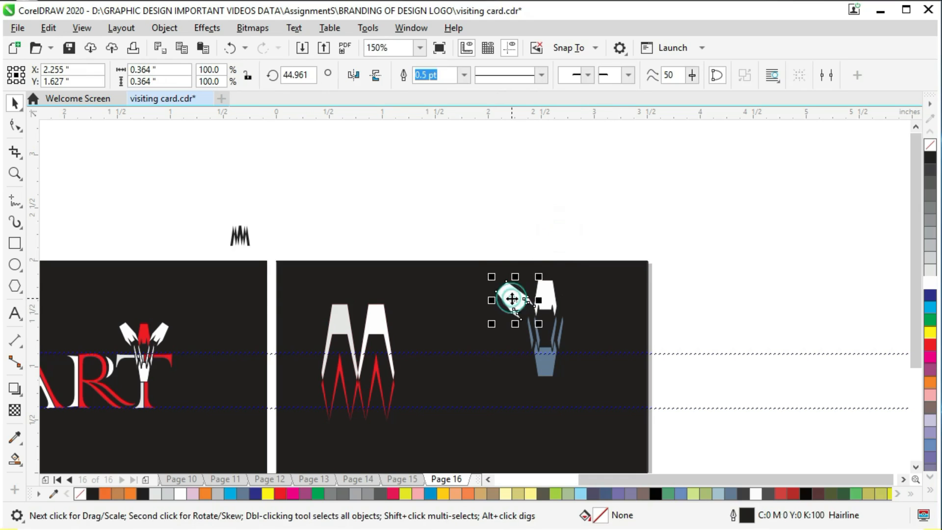
pyautogui.click(515, 295)
pyautogui.moveTo(539, 277); pyautogui.dragTo(545, 279)
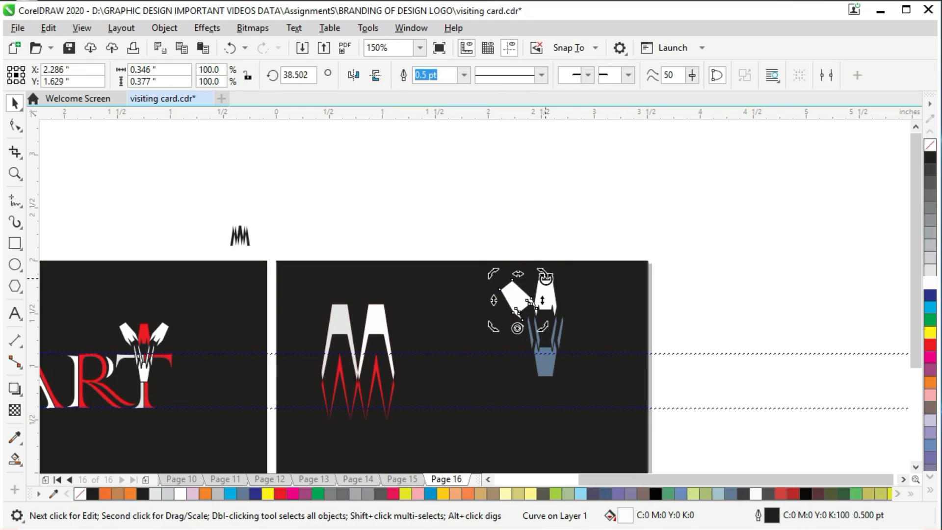
pyautogui.click(595, 233)
pyautogui.click(546, 306)
# - Save the document and make a horizontally mirrored copy of the tilted left piece
pyautogui.click(516, 292)
pyautogui.hotkey('ctrl', 's')
pyautogui.moveTo(493, 298); pyautogui.dragTo(579, 304)
pyautogui.hotkey('ctrl', 'z')
pyautogui.moveTo(493, 299); pyautogui.dragTo(561, 306)
pyautogui.rightClick(561, 306)
# - Move the mirrored copy right until it matches the left piece on the other side of the upright piece
pyautogui.press('Right')
pyautogui.press('Right')
pyautogui.press('Right')
pyautogui.press('Right')
pyautogui.press('Right')
pyautogui.press('Right')
pyautogui.press('Right')
pyautogui.press('Right')
pyautogui.press('Right')
pyautogui.press('Right')
pyautogui.press('Right')
pyautogui.press('Right')
pyautogui.press('Right')
pyautogui.press('Right')
pyautogui.press('Right')
pyautogui.press('Right')
pyautogui.press('Right')
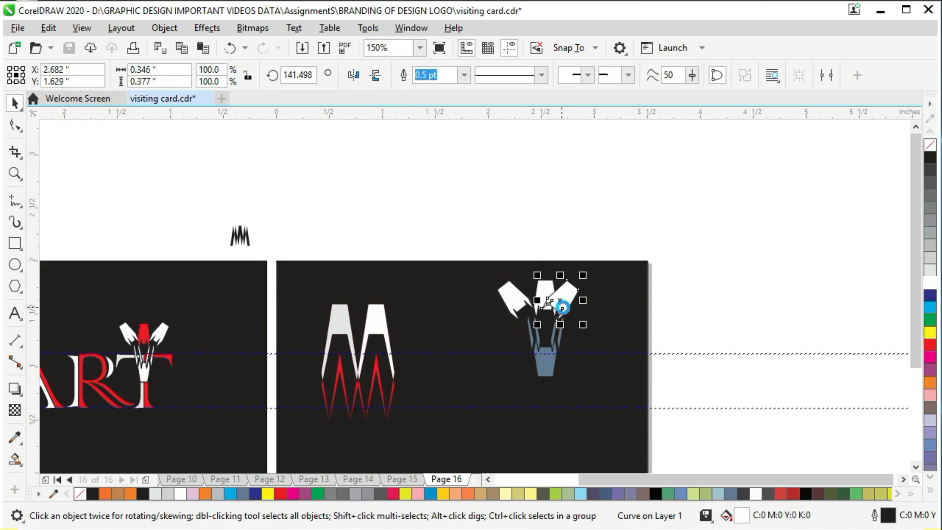
pyautogui.press('Right')
pyautogui.press('Right')
pyautogui.press('Right')
pyautogui.press('Right')
pyautogui.press('Right')
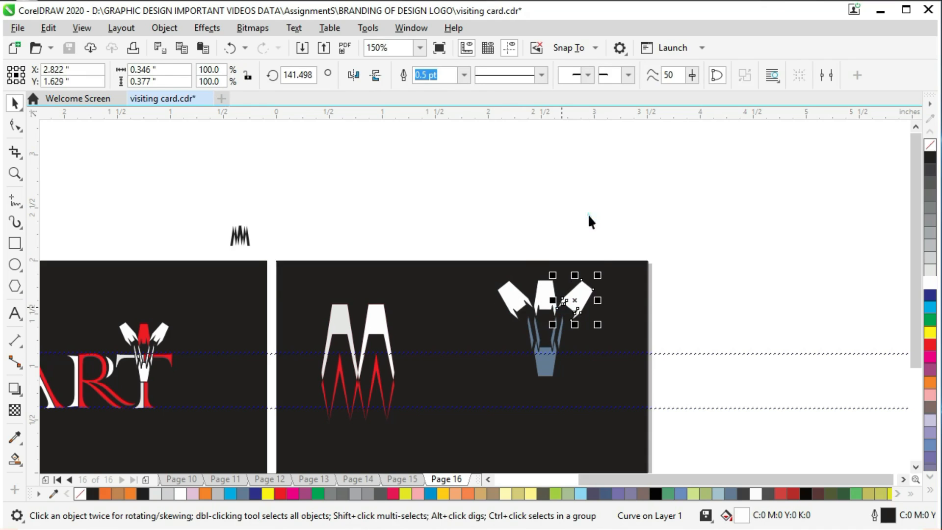
pyautogui.click(589, 216)
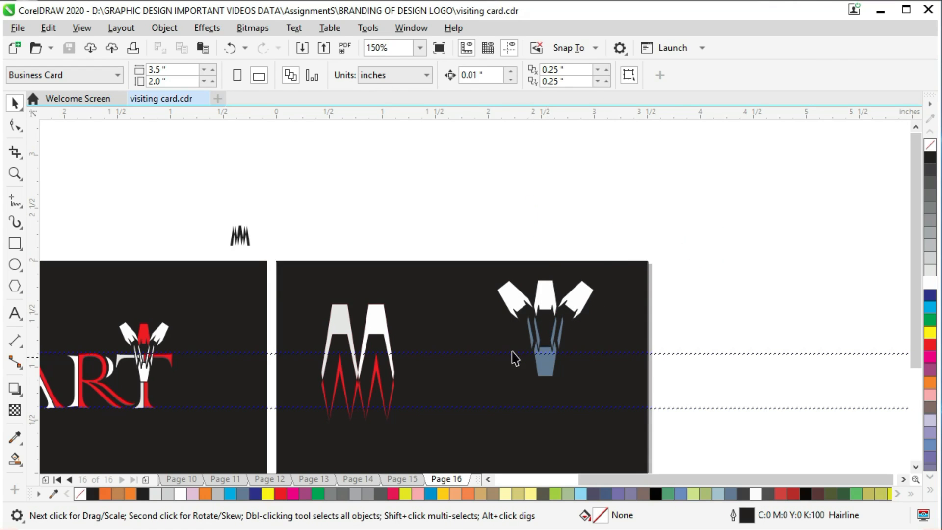
# - Fill the upright centre piece at the top of the ornament with red
pyautogui.click(552, 357)
pyautogui.click(732, 314)
pyautogui.click(535, 308)
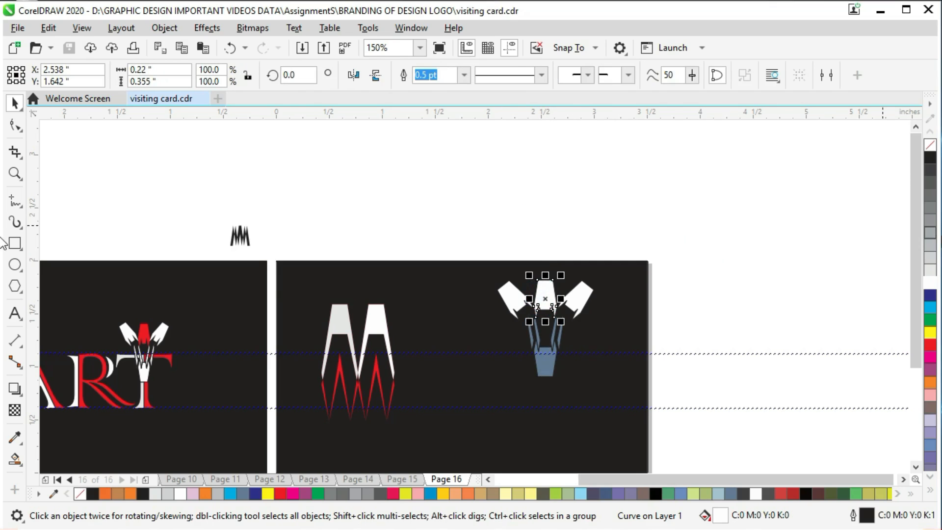
pyautogui.click(931, 352)
pyautogui.click(674, 291)
pyautogui.click(533, 215)
# - Fill the ornament's base and all of its prongs with white
pyautogui.click(551, 365)
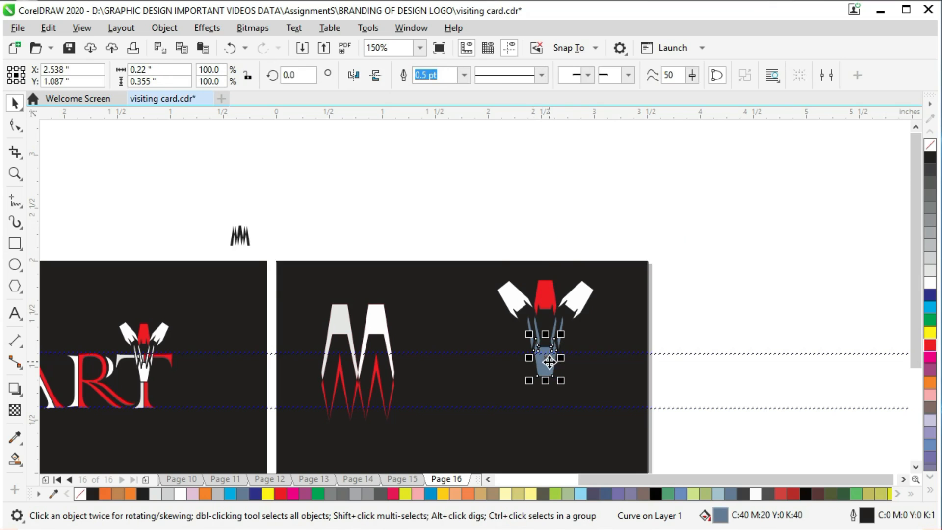
pyautogui.moveTo(683, 308); pyautogui.dragTo(502, 398)
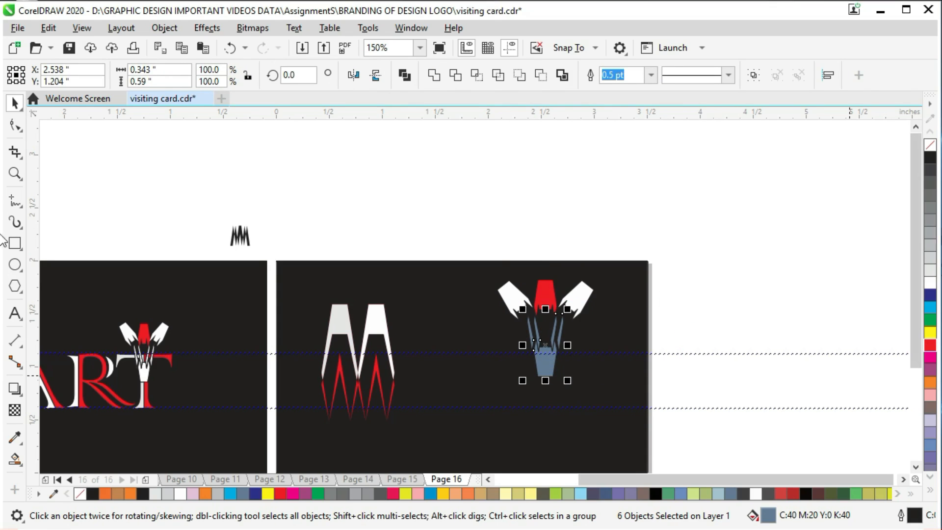
pyautogui.click(931, 284)
pyautogui.click(828, 280)
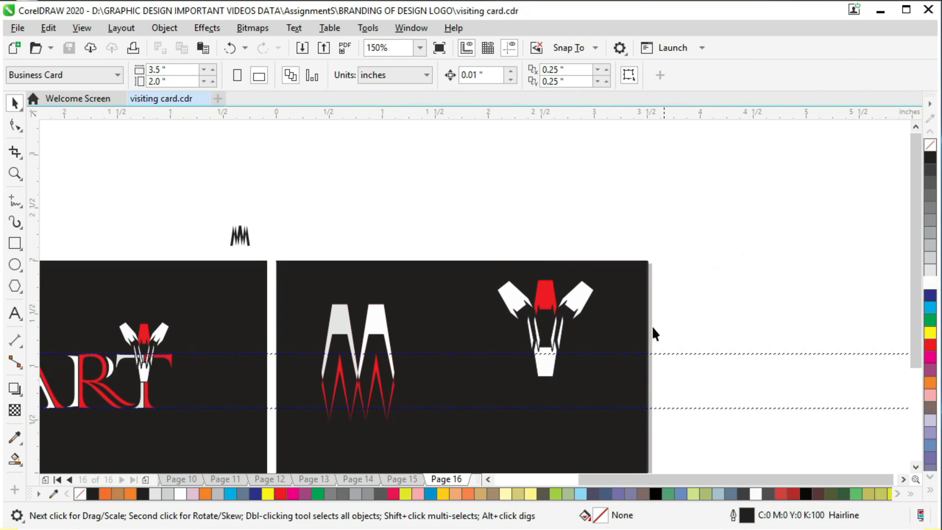
# - Narrow the whole ornament horizontally to a width of about 0.85 inch
pyautogui.moveTo(468, 229); pyautogui.dragTo(609, 394)
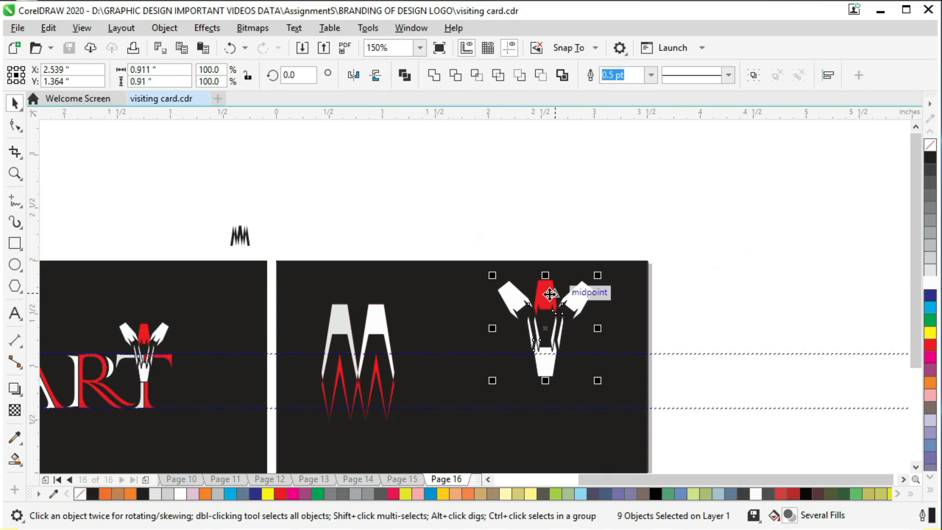
pyautogui.moveTo(493, 329); pyautogui.dragTo(498, 329)
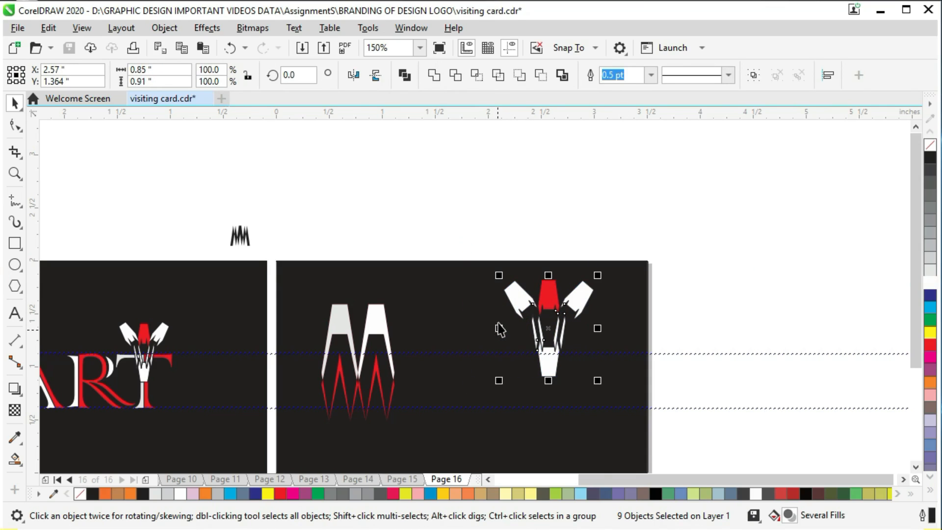
pyautogui.click(704, 300)
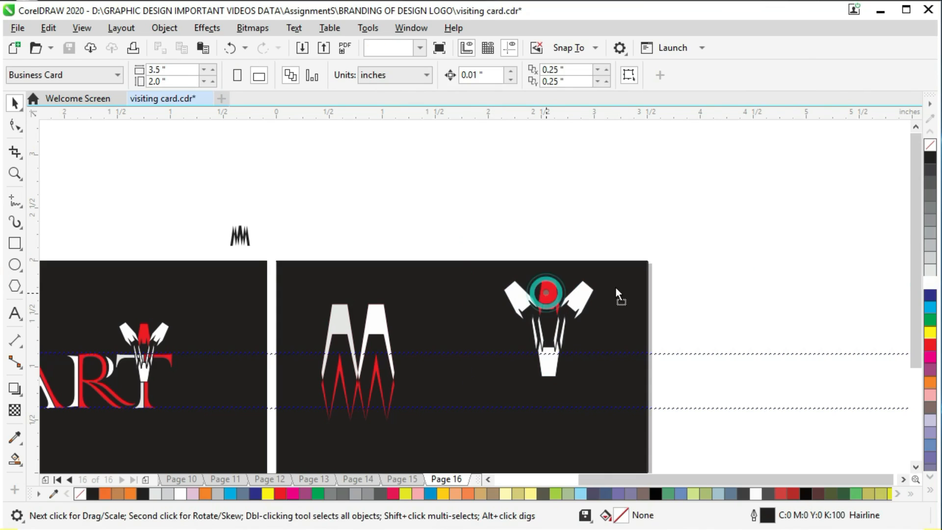
pyautogui.moveTo(546, 293); pyautogui.dragTo(637, 293)
pyautogui.hotkey('ctrl', 'z')
# - Save the document and group all the pieces of the ornament
pyautogui.moveTo(730, 228); pyautogui.dragTo(485, 402)
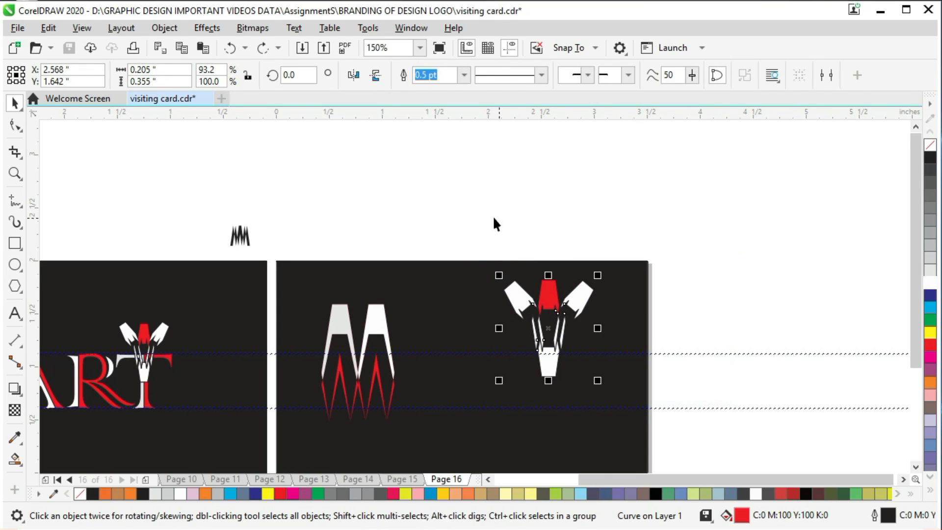
pyautogui.hotkey('ctrl', 's')
pyautogui.rightClick(579, 278)
pyautogui.click(620, 263)
# - Move the grouped ornament onto the empty area to the right of the black card and save the document
pyautogui.moveTo(571, 299); pyautogui.dragTo(735, 253)
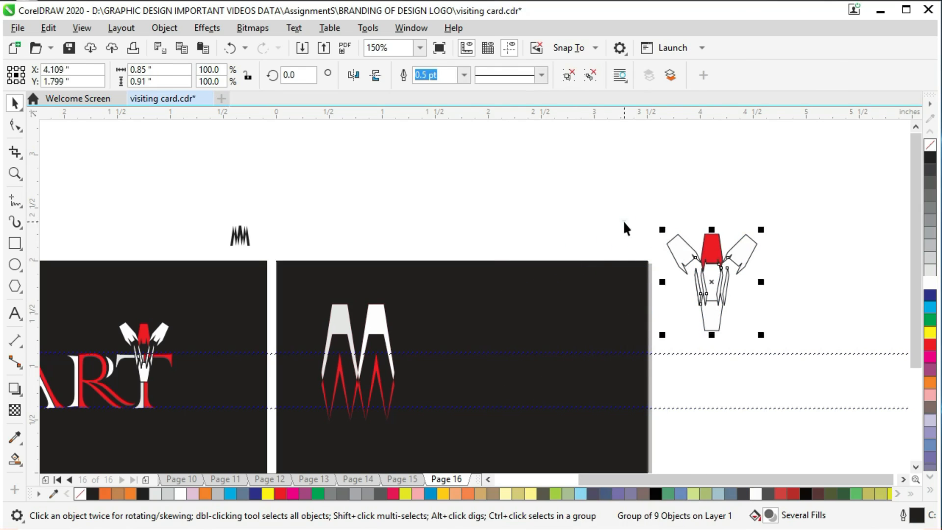
pyautogui.click(627, 225)
pyautogui.hotkey('ctrl', 's')
# - Add the text ART to the right of the M on the black card and colour it white
pyautogui.moveTo(558, 479); pyautogui.dragTo(523, 480)
pyautogui.click(516, 398)
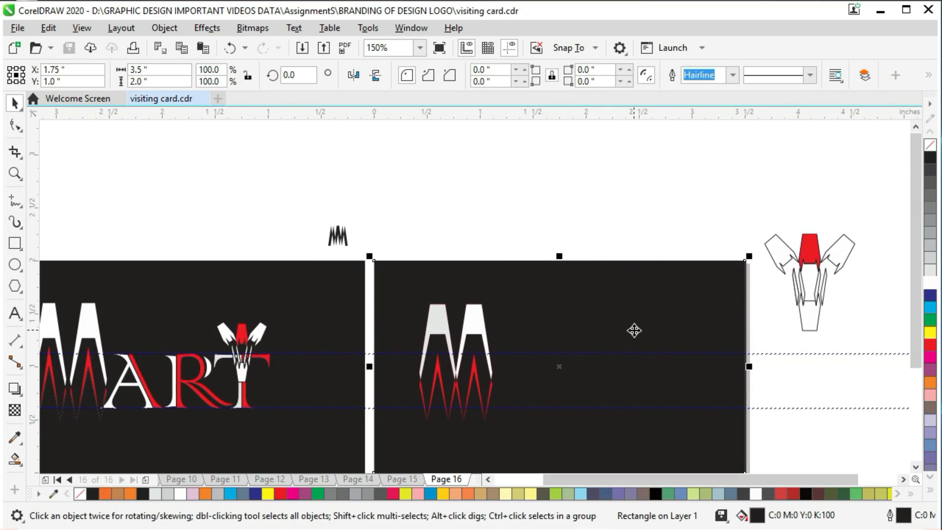
pyautogui.click(757, 185)
pyautogui.click(542, 378)
pyautogui.click(543, 378)
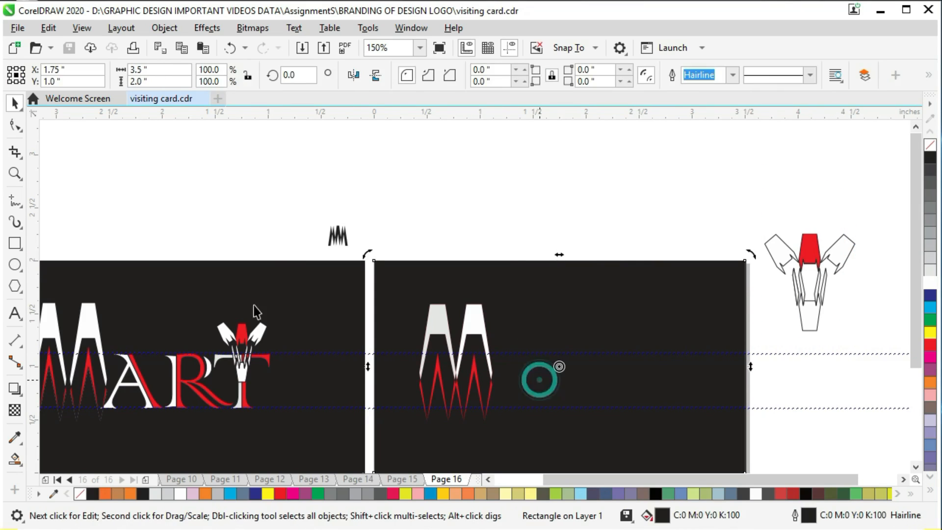
pyautogui.click(14, 317)
pyautogui.click(546, 382)
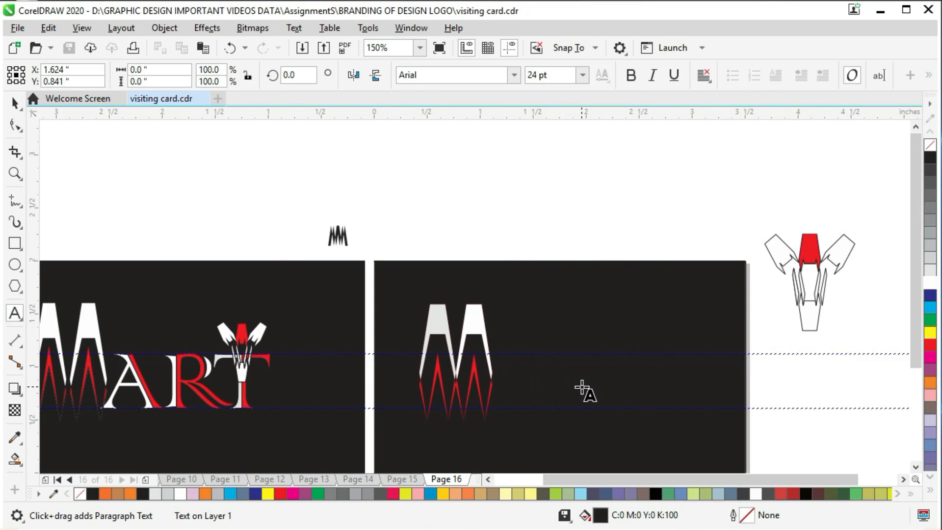
pyautogui.write('ART')
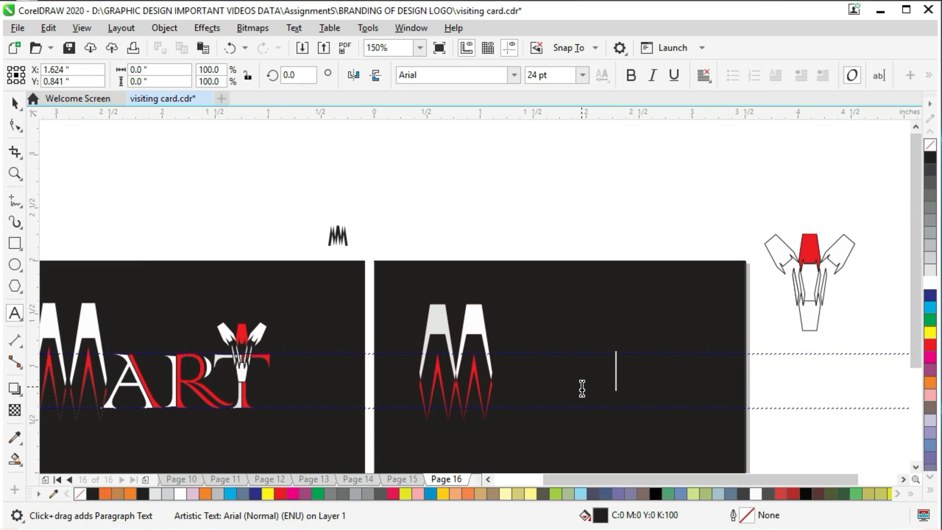
pyautogui.hotkey('ctrl', 'a')
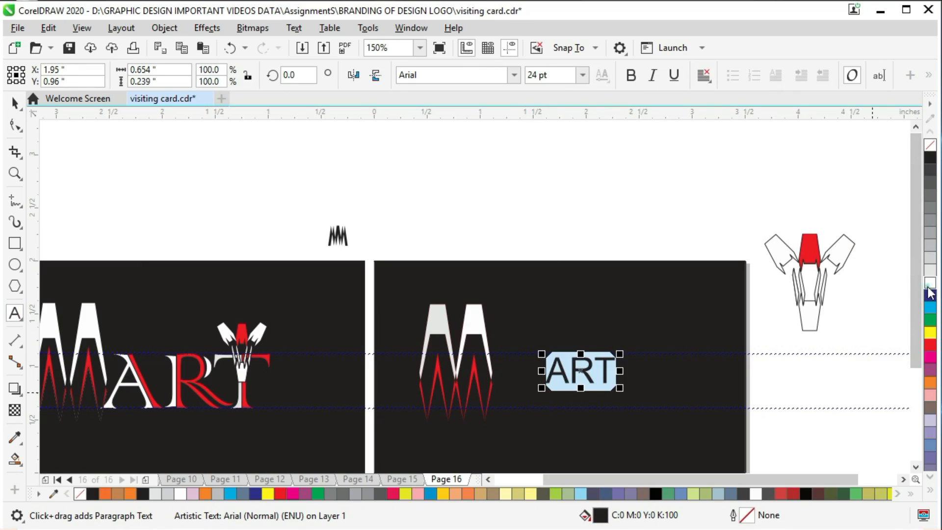
pyautogui.click(930, 283)
# - Set the ART text in the Colonna MT font
pyautogui.click(512, 74)
pyautogui.click(498, 119)
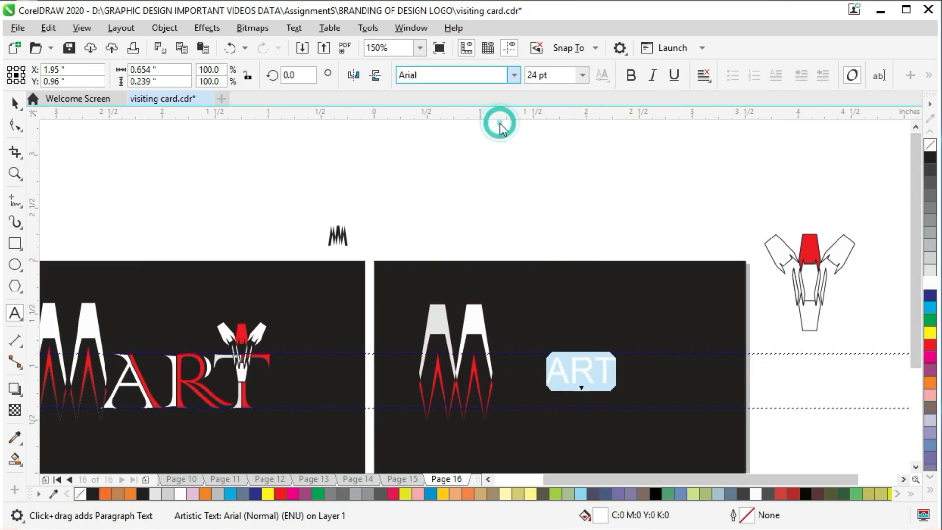
pyautogui.click(428, 216)
pyautogui.click(15, 103)
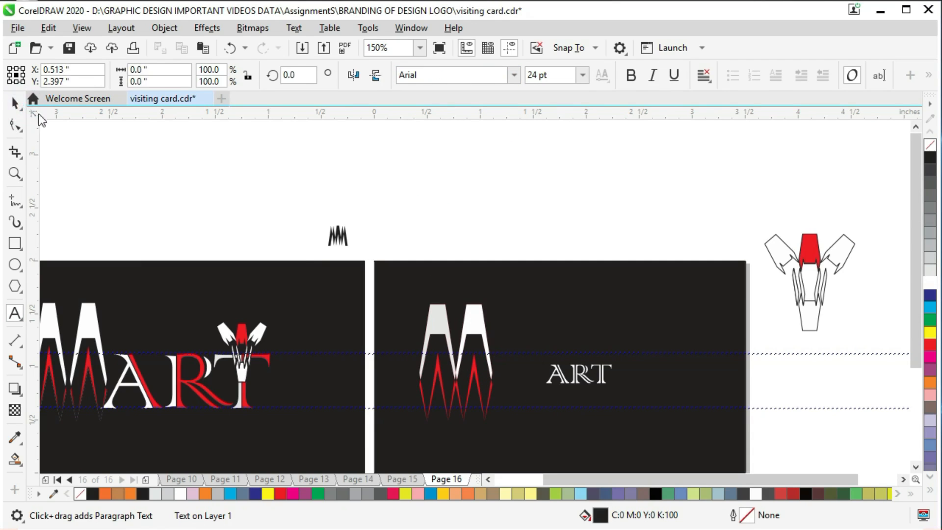
# - Enlarge the ART text to about 1.65 × 0.47 inch and set it beside the M, resting on the lower guideline
pyautogui.click(603, 385)
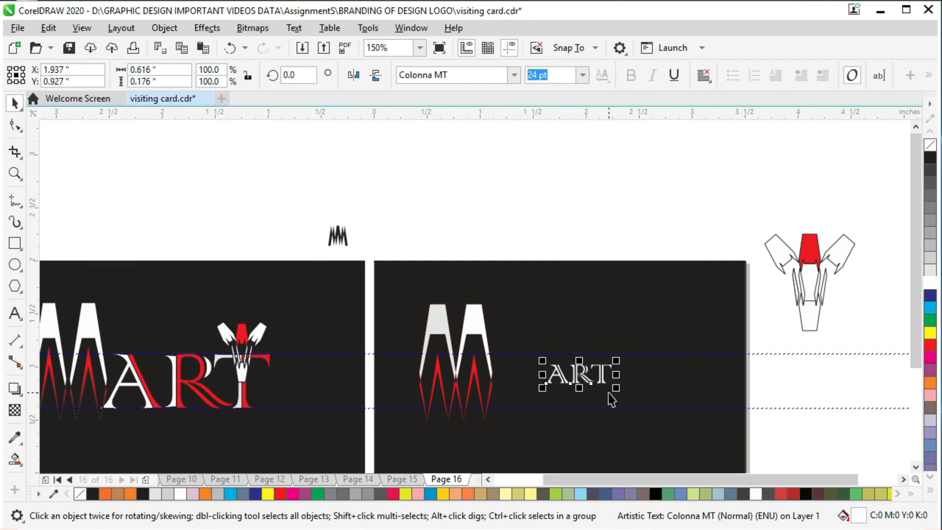
pyautogui.moveTo(617, 387); pyautogui.dragTo(621, 391)
pyautogui.moveTo(647, 416); pyautogui.dragTo(655, 435)
pyautogui.press('Down')
pyautogui.press('Down')
pyautogui.press('Down')
pyautogui.press('Down')
pyautogui.press('Down')
pyautogui.press('Down')
pyautogui.press('Down')
pyautogui.press('Down')
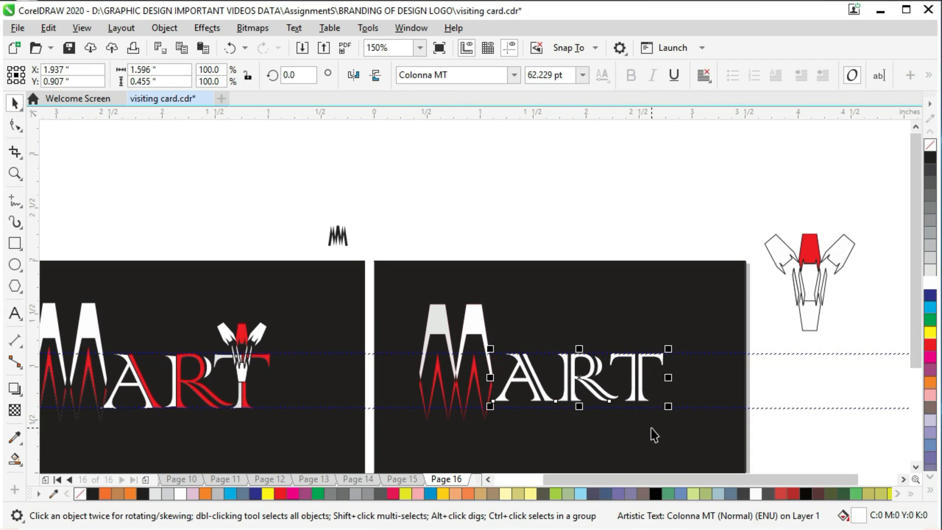
pyautogui.press('Down')
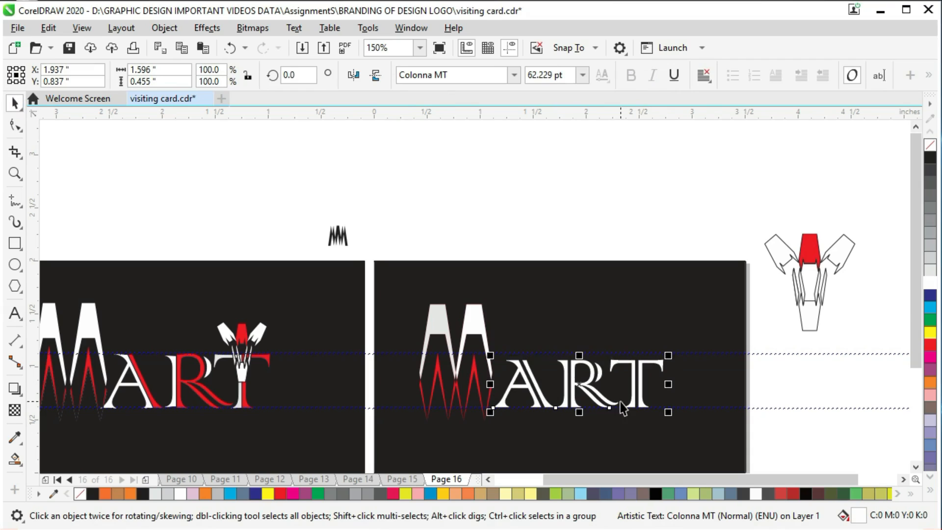
pyautogui.moveTo(489, 356); pyautogui.dragTo(484, 352)
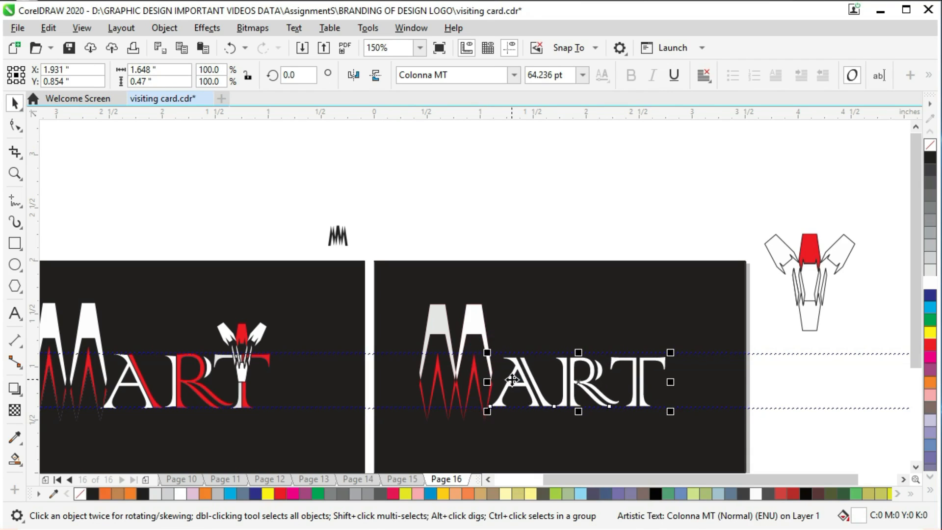
pyautogui.click(821, 420)
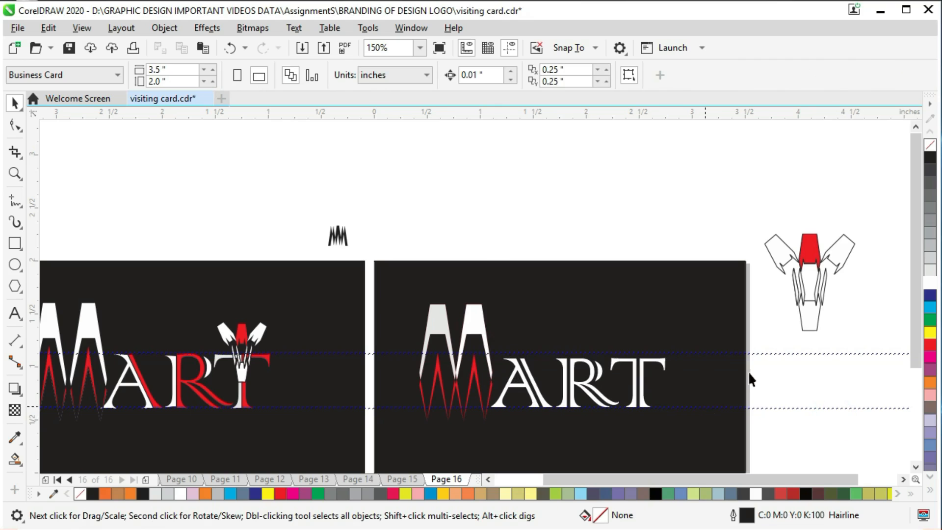
# - Save the document and convert the ART text to curves
pyautogui.hotkey('ctrl', 's')
pyautogui.click(583, 387)
pyautogui.rightClick(579, 386)
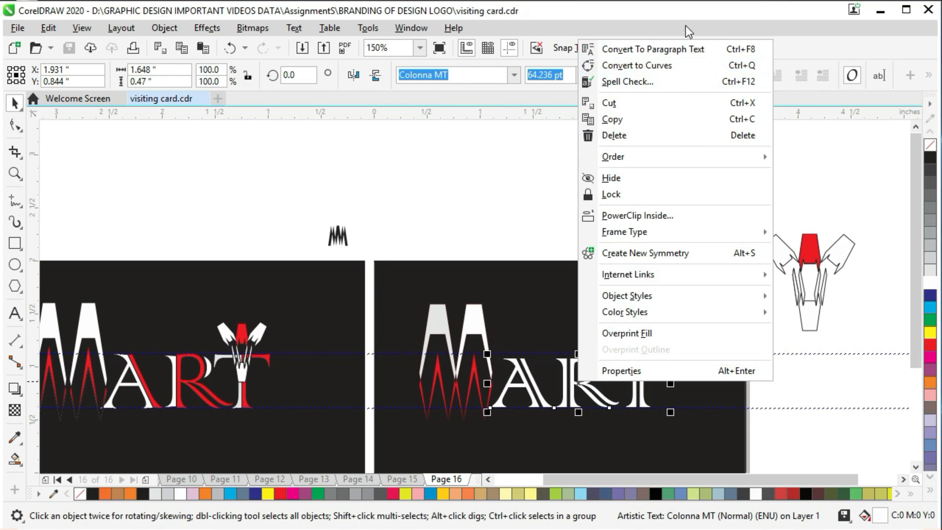
pyautogui.click(660, 66)
# - Enlarge the ART curves slightly from their upper-left corner, nudge them right and save the document
pyautogui.moveTo(487, 353); pyautogui.dragTo(485, 349)
pyautogui.press('Right')
pyautogui.press('Right')
pyautogui.click(805, 386)
pyautogui.hotkey('ctrl', 's')
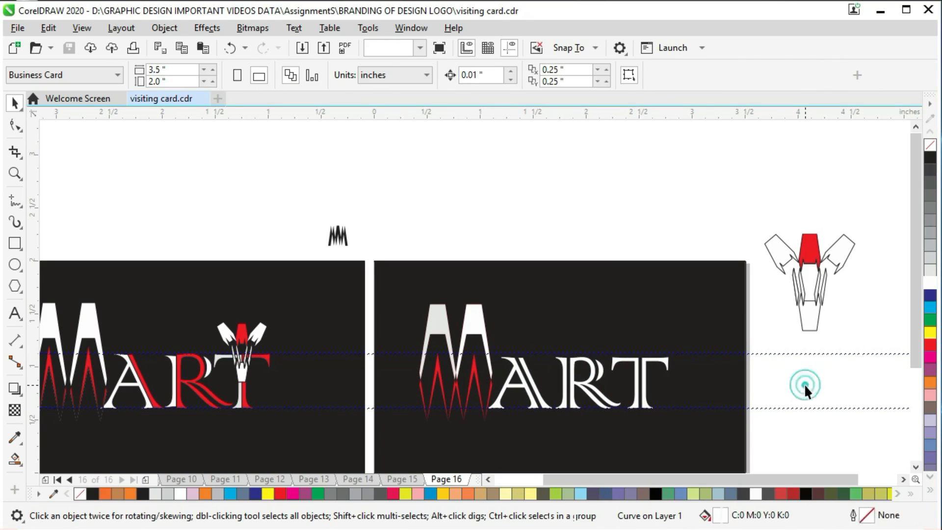
# - Smart-fill the separate parts of the letters A, R and T with blue-grey shapes, undoing any fill that covers the whole card
pyautogui.click(11, 462)
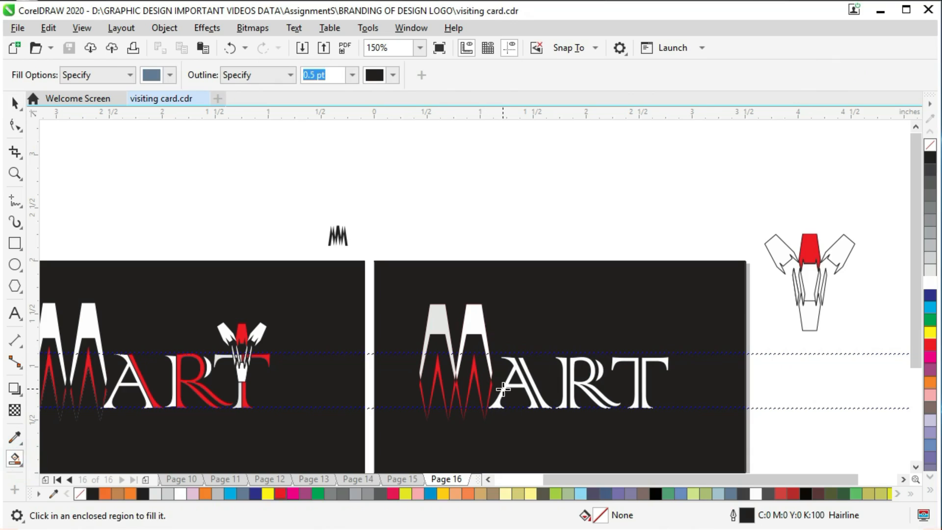
pyautogui.click(505, 389)
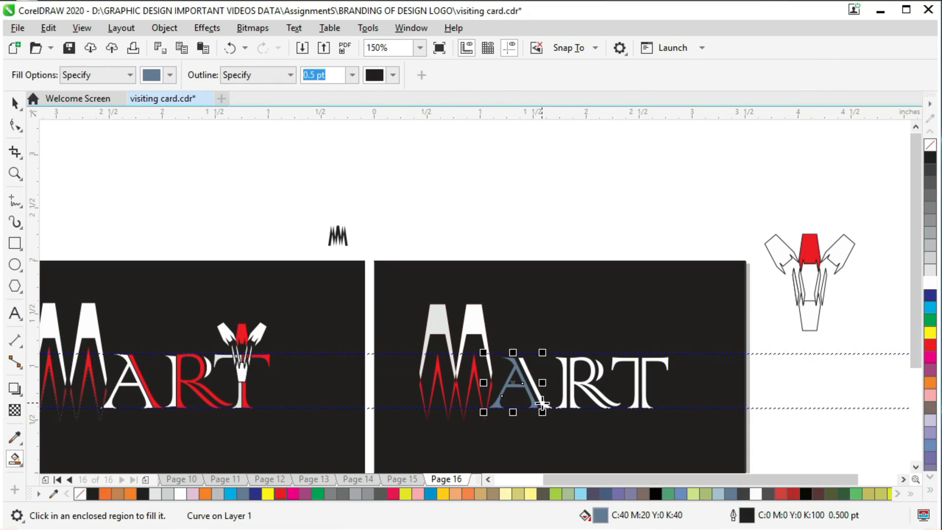
pyautogui.click(542, 403)
pyautogui.click(566, 382)
pyautogui.click(577, 384)
pyautogui.click(599, 370)
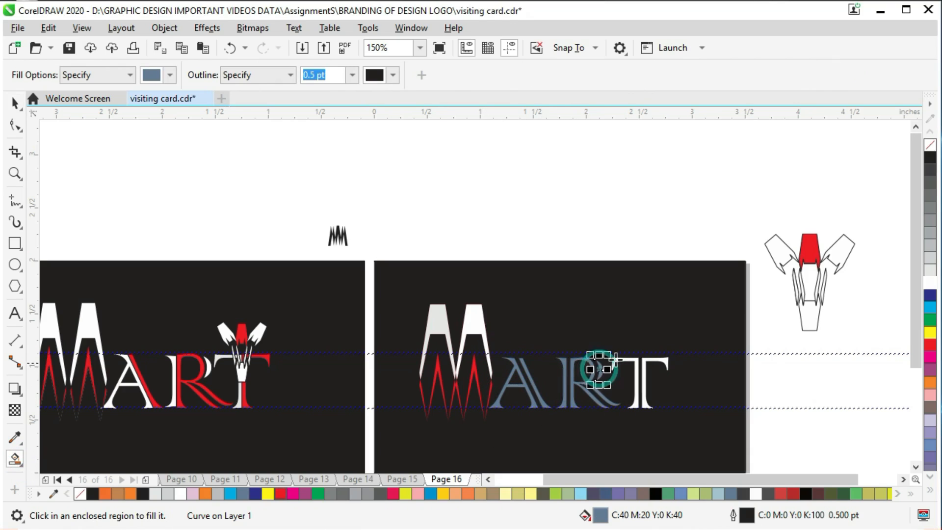
pyautogui.click(622, 357)
pyautogui.click(648, 362)
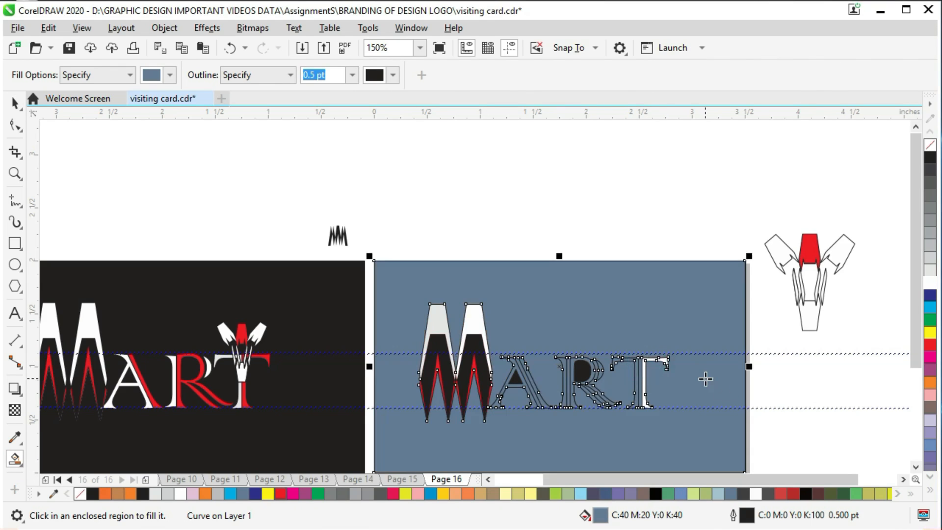
pyautogui.hotkey('ctrl', 'z')
pyautogui.click(662, 362)
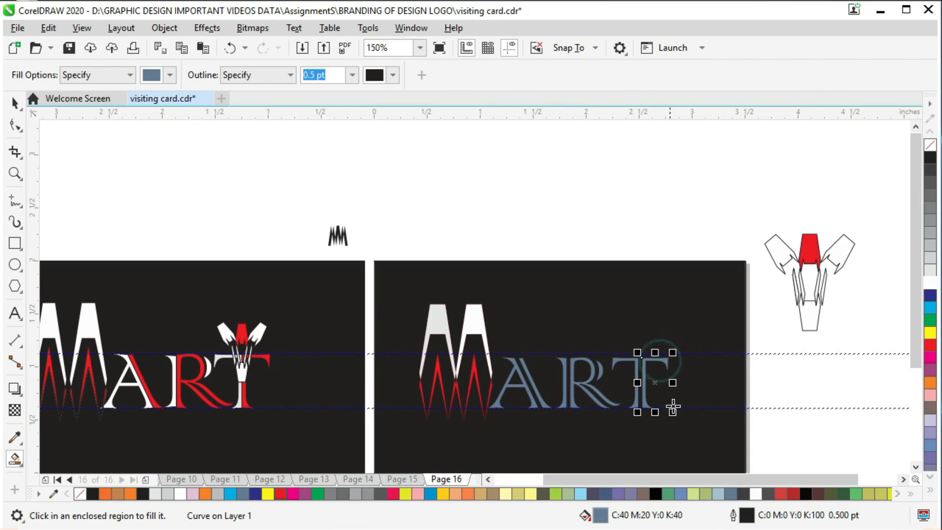
pyautogui.click(15, 103)
pyautogui.click(764, 381)
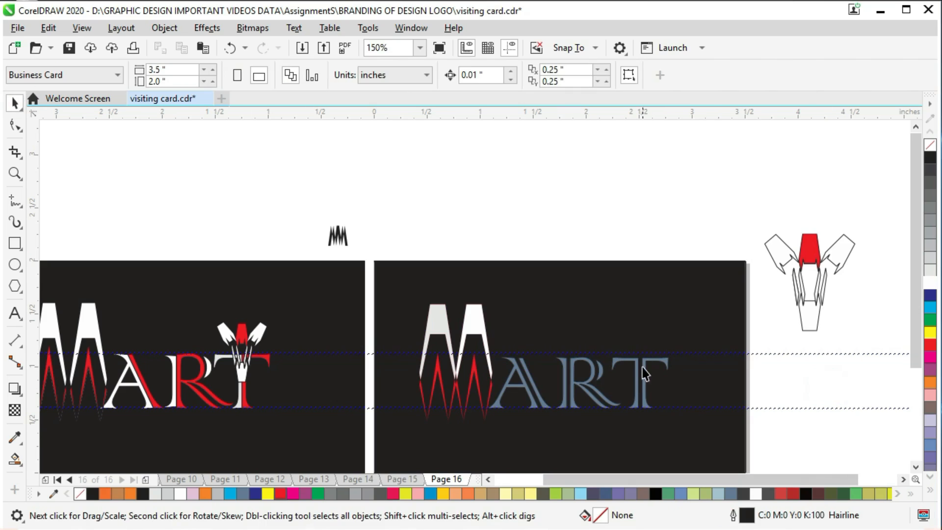
# - Delete the white ART curves beneath the filled shapes, move the T's right part against its left part and save
pyautogui.click(644, 371)
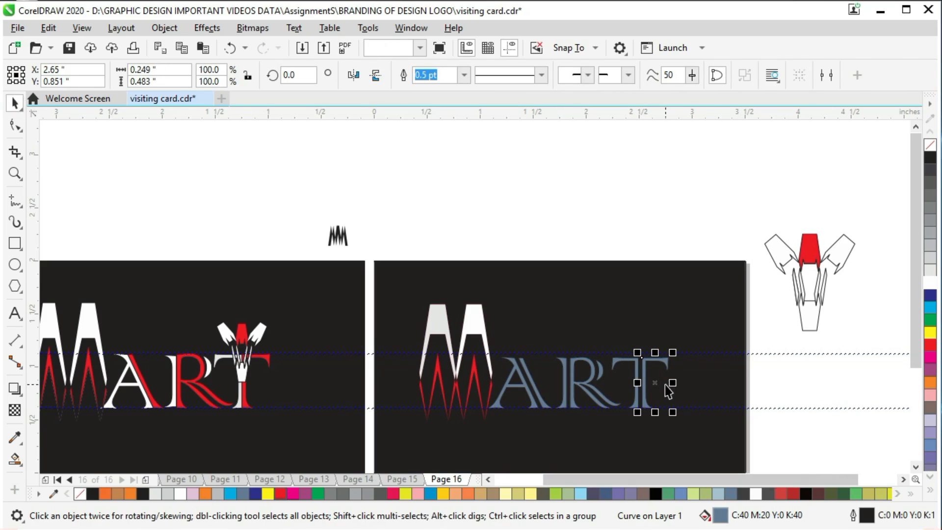
pyautogui.click(761, 372)
pyautogui.moveTo(660, 368)
pyautogui.mouseDown()
pyautogui.moveTo(669, 368)
pyautogui.moveTo(650, 378)
pyautogui.mouseUp()
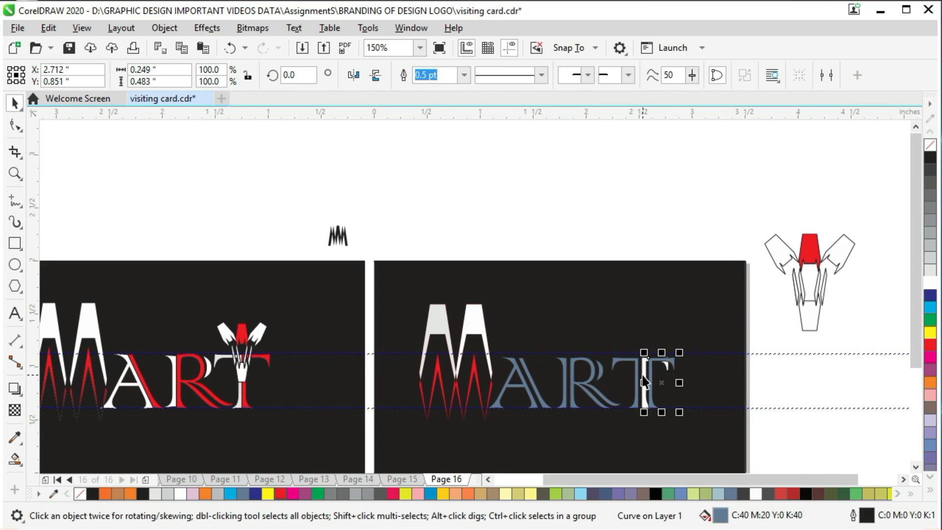
pyautogui.click(643, 375)
pyautogui.press('Delete')
pyautogui.click(651, 376)
pyautogui.moveTo(650, 408); pyautogui.dragTo(652, 408)
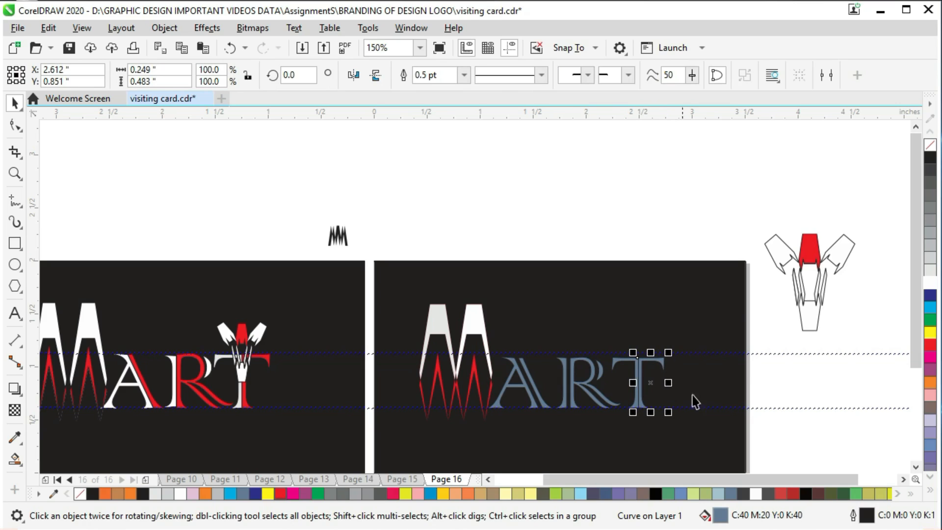
pyautogui.click(758, 392)
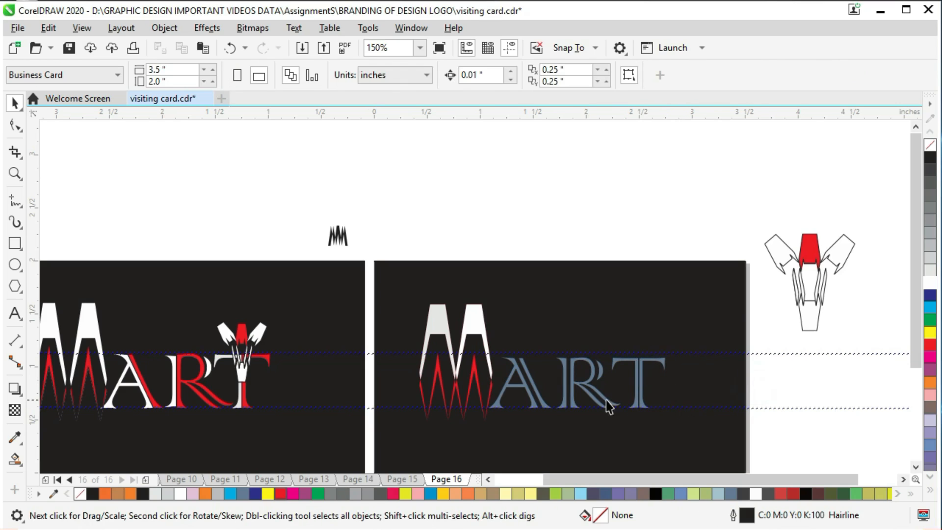
pyautogui.hotkey('ctrl', 's')
# - Nudge the R's bowl pieces and the A's right stroke left to close the gaps within each letter
pyautogui.click(597, 385)
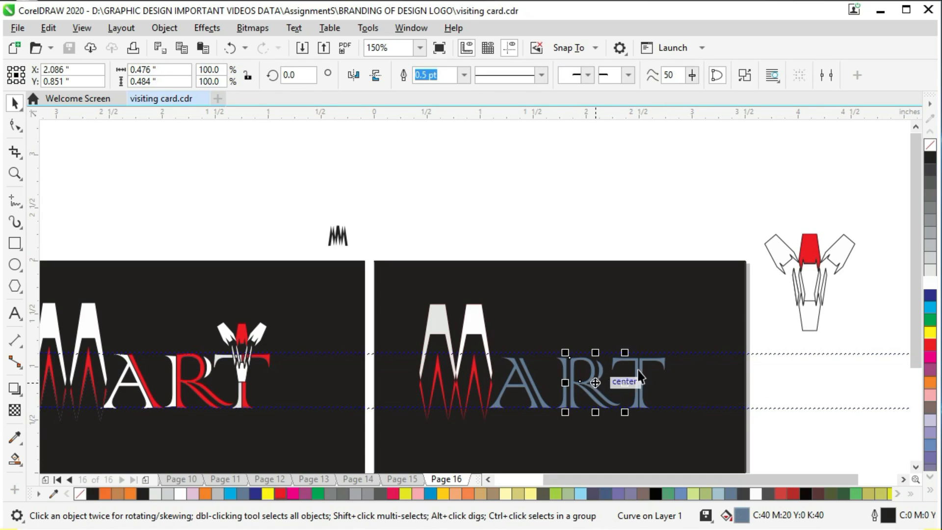
pyautogui.click(603, 369)
pyautogui.click(603, 375)
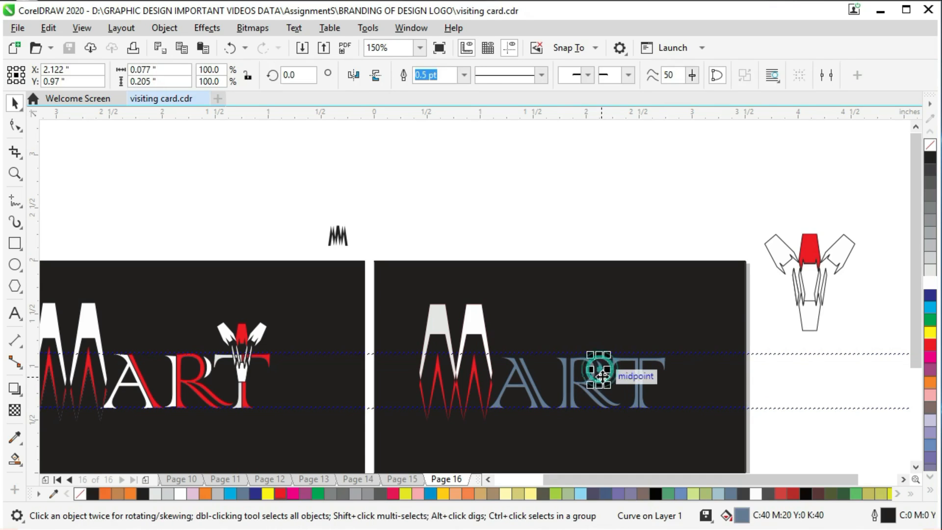
pyautogui.keyDown('shift'); pyautogui.click(579, 388); pyautogui.keyUp('shift')
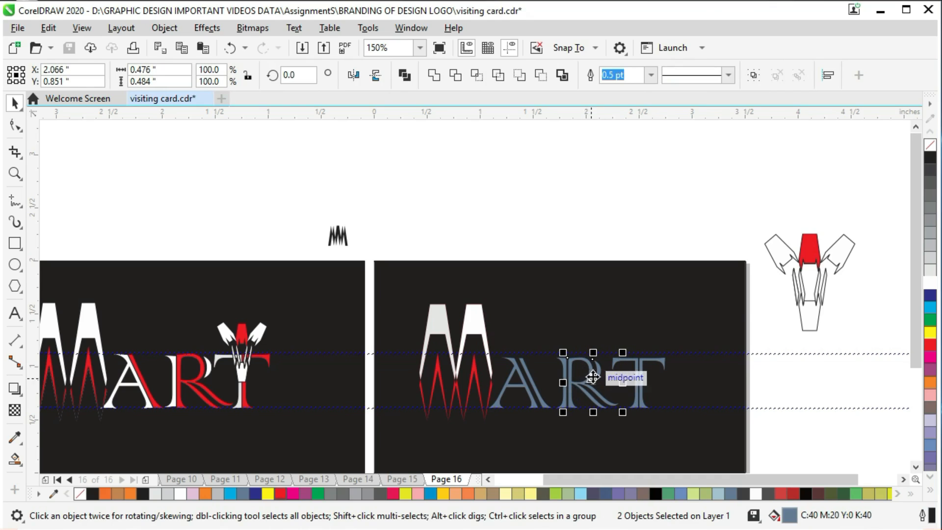
pyautogui.click(816, 385)
pyautogui.click(598, 376)
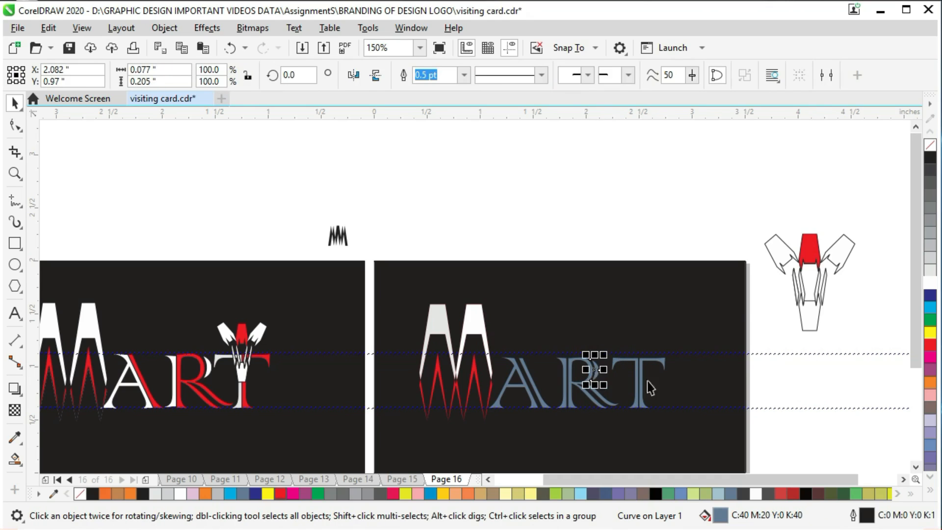
pyautogui.click(785, 392)
pyautogui.click(539, 395)
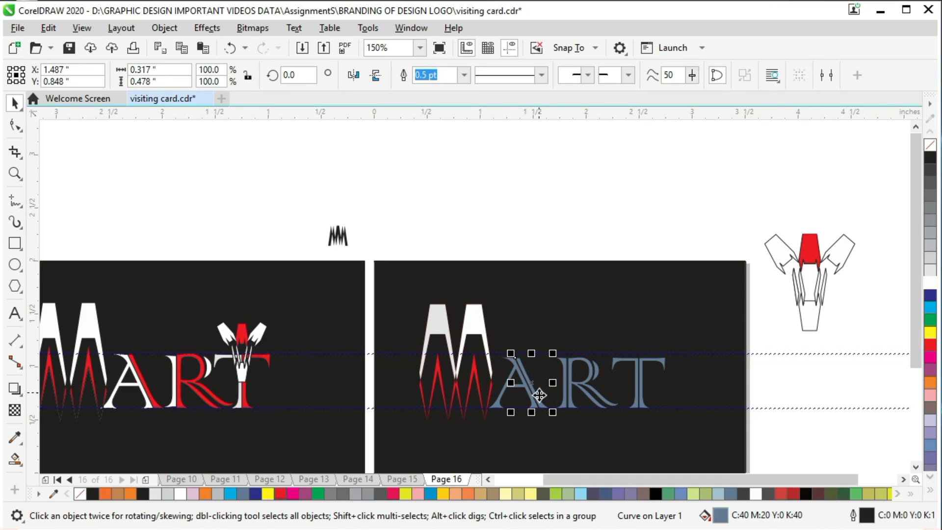
pyautogui.click(570, 391)
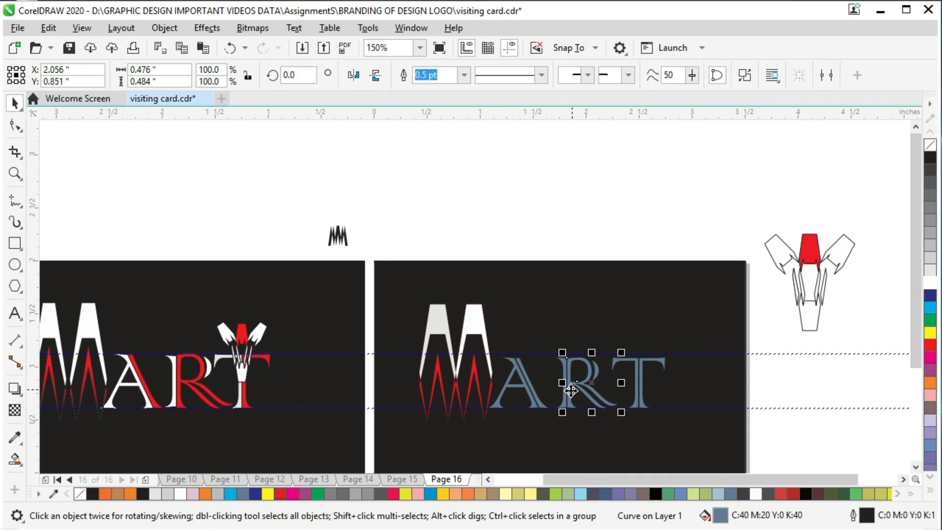
pyautogui.click(805, 390)
# - Move all pieces of the R and T left, close to the A
pyautogui.scroll(-1, 577, 378)
pyautogui.moveTo(524, 154); pyautogui.dragTo(705, 400)
pyautogui.press('Left')
pyautogui.press('Left')
pyautogui.press('Left')
pyautogui.press('Left')
pyautogui.press('Left')
pyautogui.press('Left')
pyautogui.press('Left')
pyautogui.press('Left')
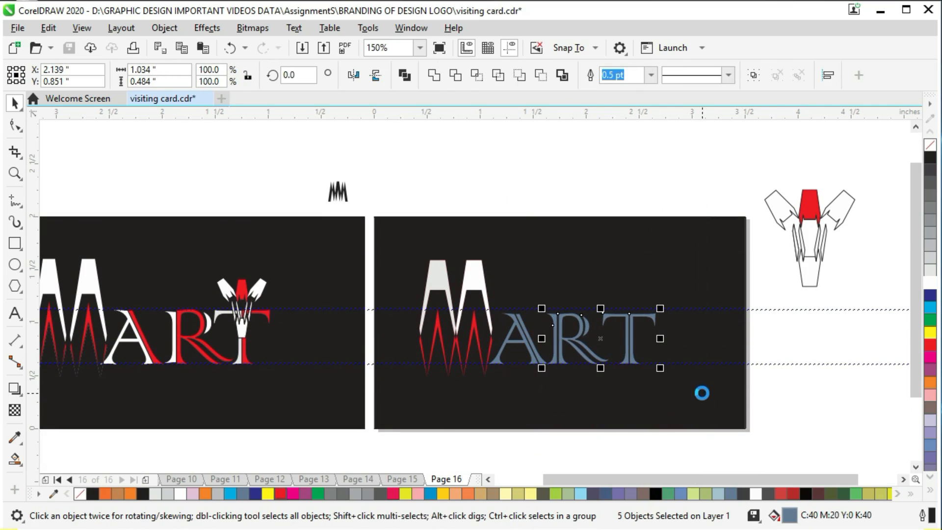
# - Move both pieces of the T left, close to the R
pyautogui.moveTo(591, 185); pyautogui.dragTo(679, 421)
pyautogui.press('Left')
pyautogui.press('Left')
pyautogui.press('Left')
pyautogui.press('Left')
pyautogui.press('Left')
pyautogui.press('Left')
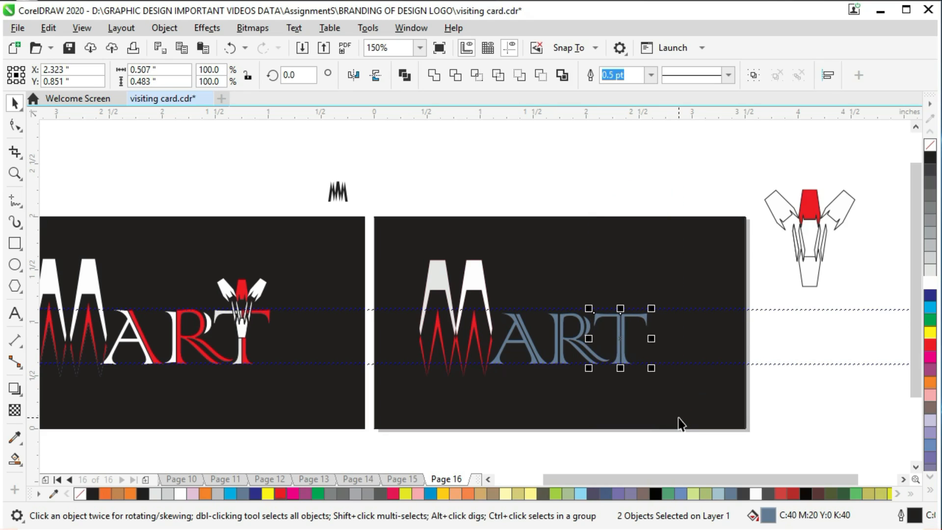
pyautogui.click(608, 150)
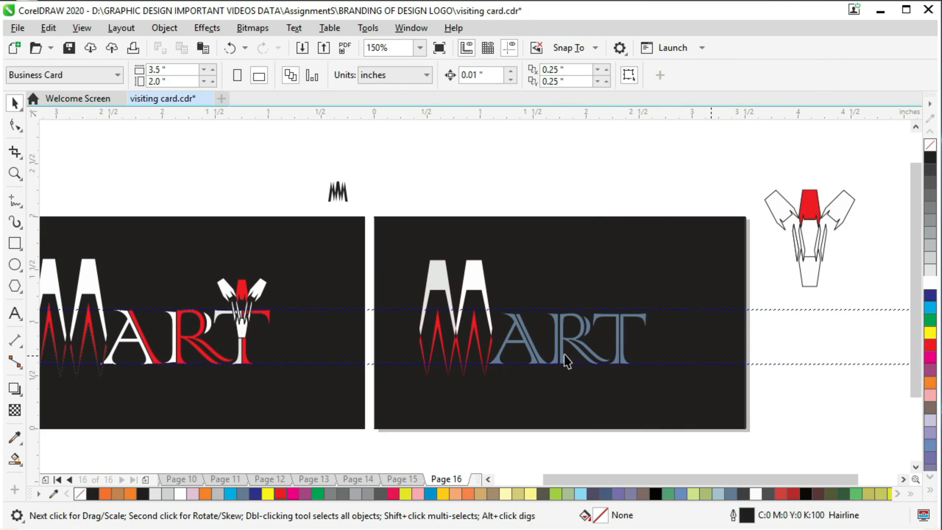
# - Colour the left parts of the A, R and T and the R's small curved piece white, and save the document
pyautogui.click(519, 337)
pyautogui.hotkey('ctrl', 's')
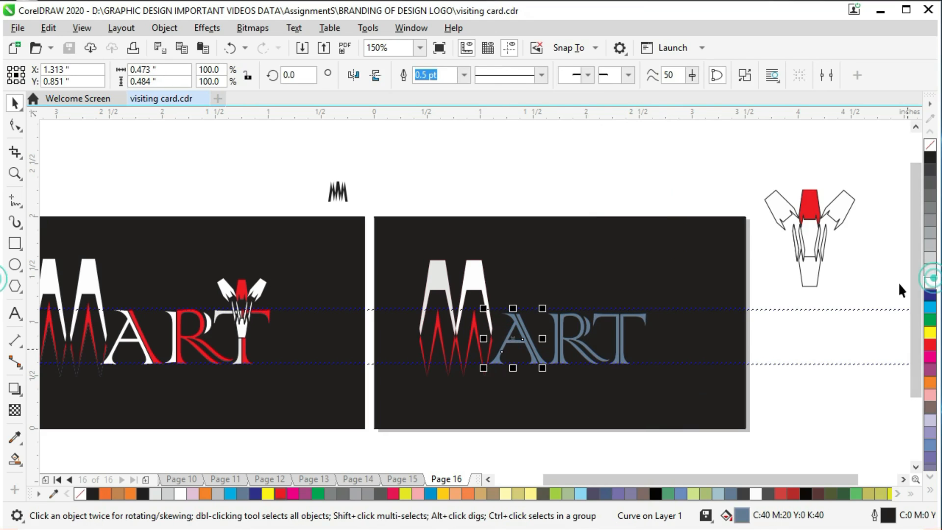
pyautogui.click(930, 278)
pyautogui.click(551, 152)
pyautogui.click(556, 354)
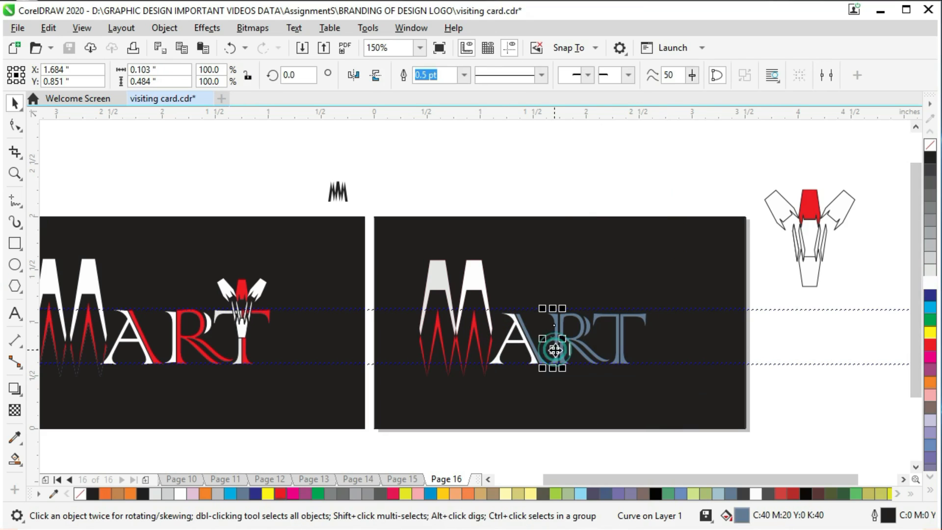
pyautogui.click(930, 278)
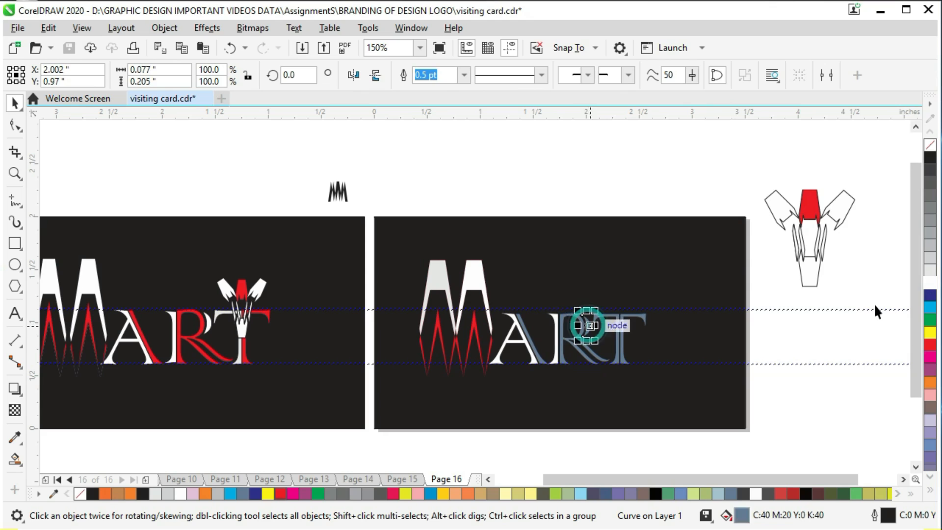
pyautogui.click(685, 185)
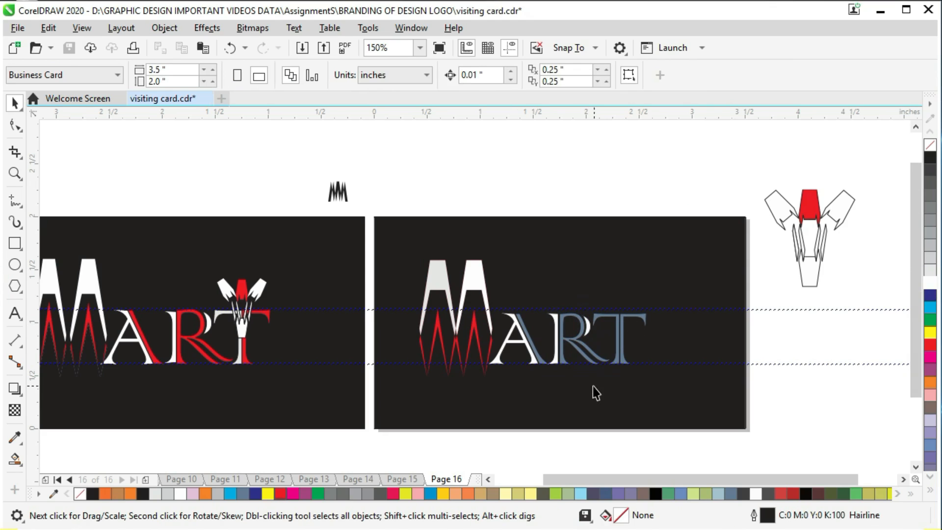
pyautogui.click(611, 361)
pyautogui.click(929, 284)
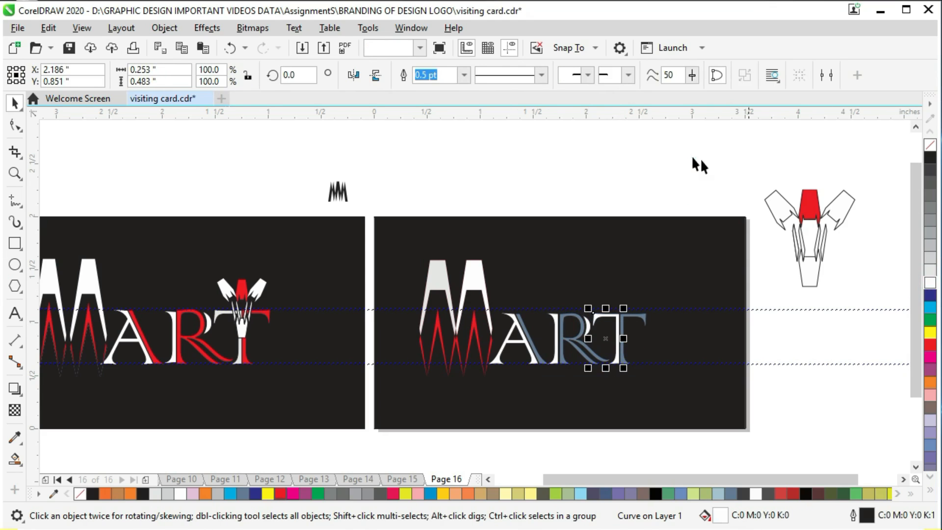
pyautogui.click(693, 185)
pyautogui.hotkey('ctrl', 's')
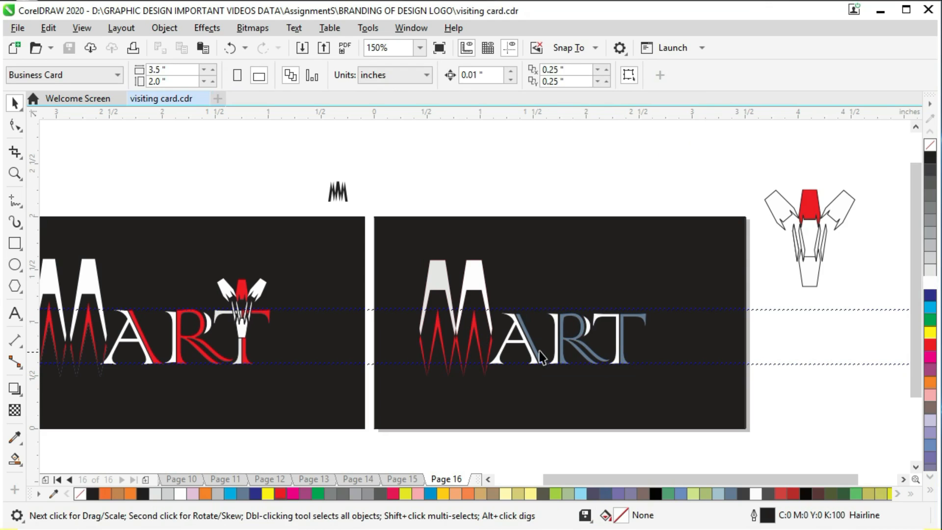
# - Colour the right parts of the A, R and T red
pyautogui.click(538, 355)
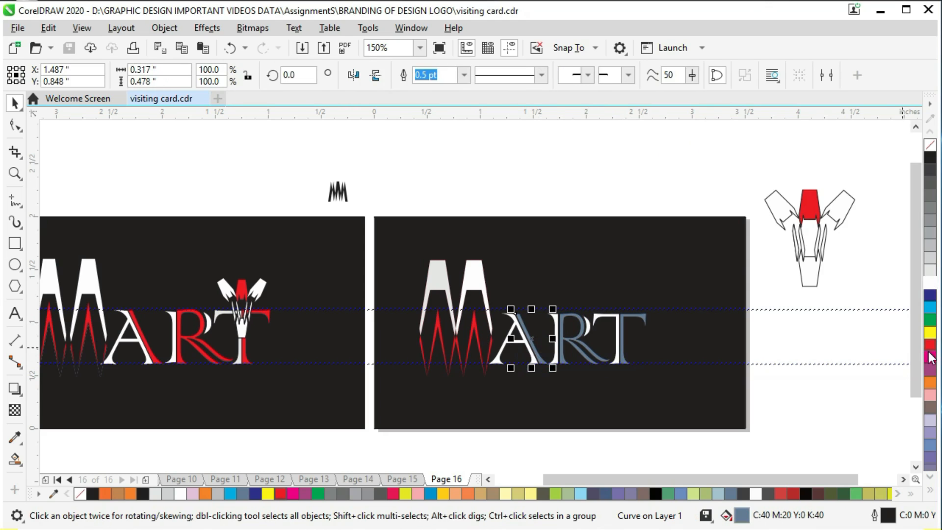
pyautogui.click(929, 355)
pyautogui.click(565, 344)
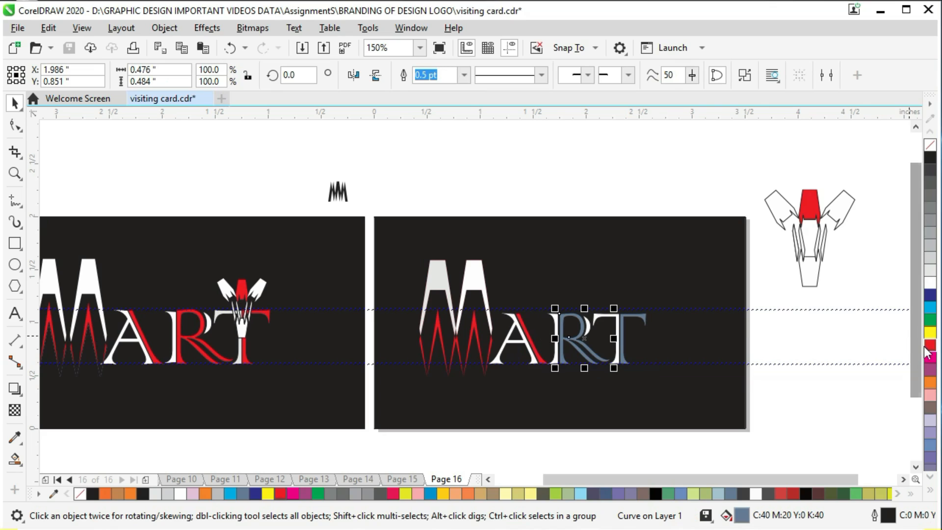
pyautogui.click(927, 348)
pyautogui.click(834, 326)
pyautogui.click(619, 352)
pyautogui.click(929, 282)
pyautogui.click(640, 166)
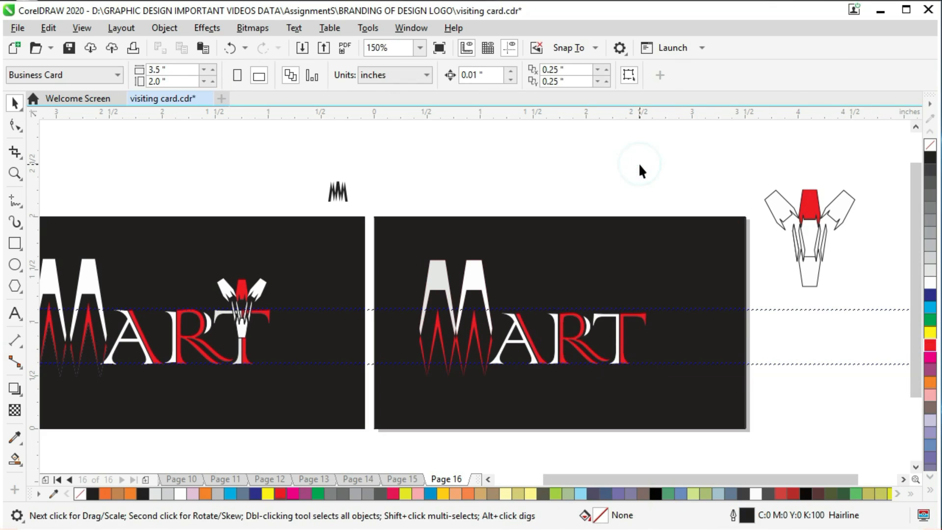
# - Save the document and remove the outlines from the pronged ornament's pieces
pyautogui.moveTo(745, 161); pyautogui.dragTo(876, 314)
pyautogui.hotkey('ctrl', 's')
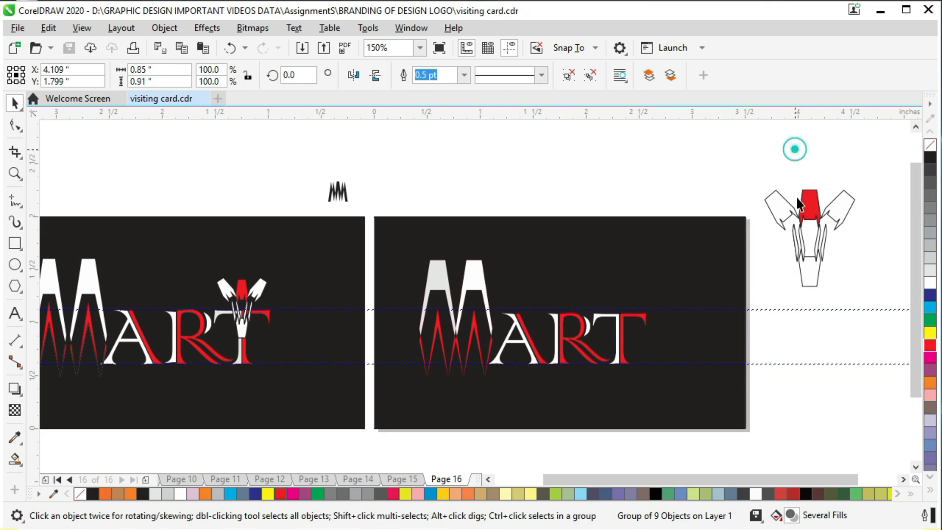
pyautogui.keyDown('ctrl'); pyautogui.click(780, 205); pyautogui.keyUp('ctrl')
pyautogui.keyDown('ctrl'); pyautogui.keyDown('shift'); pyautogui.click(813, 196); pyautogui.keyUp('shift'); pyautogui.keyUp('ctrl')
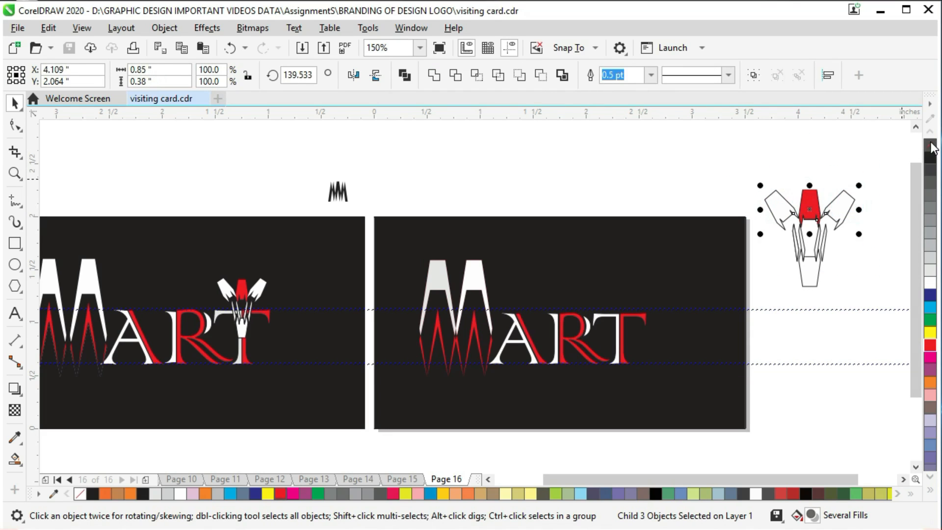
pyautogui.keyDown('ctrl'); pyautogui.keyDown('shift'); pyautogui.click(841, 202); pyautogui.keyUp('shift'); pyautogui.keyUp('ctrl')
pyautogui.click(825, 230)
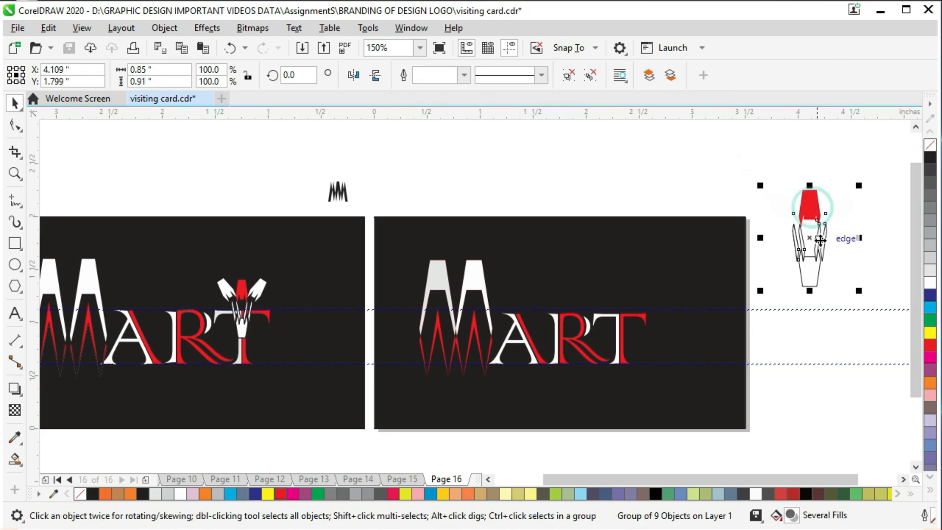
pyautogui.keyDown('ctrl'); pyautogui.click(811, 198); pyautogui.keyUp('ctrl')
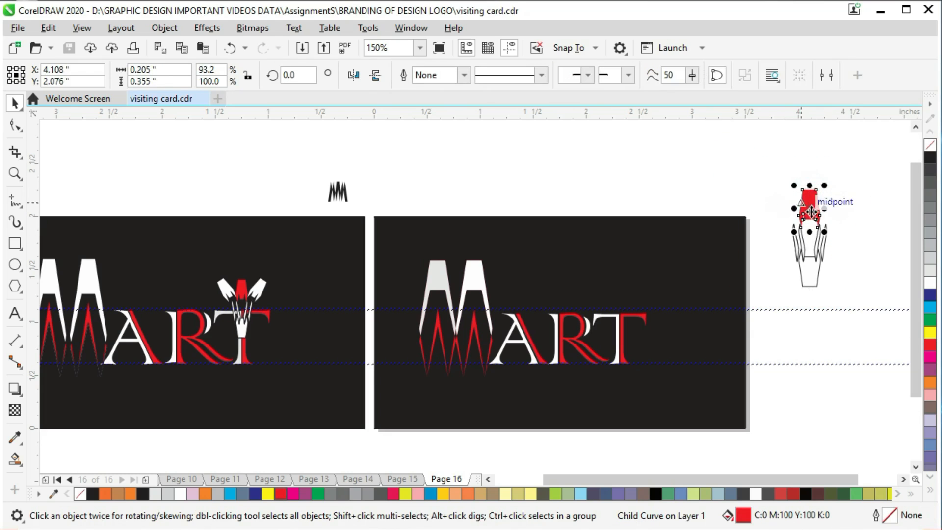
pyautogui.click(746, 155)
# - Move the ornament onto the card above the T and scale it down to about 70.9%
pyautogui.click(810, 211)
pyautogui.moveTo(810, 211); pyautogui.dragTo(625, 254)
pyautogui.moveTo(564, 221); pyautogui.dragTo(588, 235)
pyautogui.press('Down')
pyautogui.press('Down')
pyautogui.press('Down')
pyautogui.press('Down')
pyautogui.press('Down')
pyautogui.press('Down')
pyautogui.press('Down')
pyautogui.press('Down')
pyautogui.press('Down')
pyautogui.press('Down')
pyautogui.press('Down')
pyautogui.press('Down')
pyautogui.press('Down')
pyautogui.press('Down')
pyautogui.press('Down')
pyautogui.press('Down')
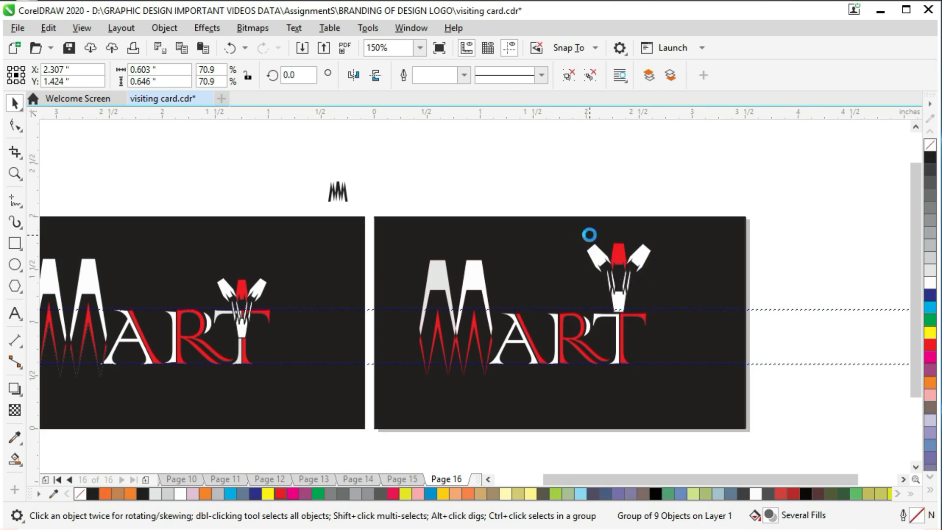
# - Nudge the ornament down and sideways until its base overlaps the top of the T
pyautogui.press('Right')
pyautogui.press('Right')
pyautogui.press('Down')
pyautogui.press('Down')
pyautogui.press('Down')
pyautogui.press('Left')
pyautogui.press('Down')
pyautogui.press('Down')
pyautogui.press('Down')
pyautogui.press('Down')
pyautogui.press('Down')
pyautogui.press('Down')
pyautogui.press('Down')
pyautogui.press('Down')
pyautogui.press('Down')
pyautogui.press('Down')
pyautogui.press('Down')
pyautogui.press('Down')
pyautogui.press('Up')
pyautogui.press('Up')
pyautogui.press('Up')
# - Shrink the ornament to about 62.2% and nudge it down onto the T's stem
pyautogui.moveTo(581, 266); pyautogui.dragTo(583, 268)
pyautogui.press('Down')
pyautogui.press('Down')
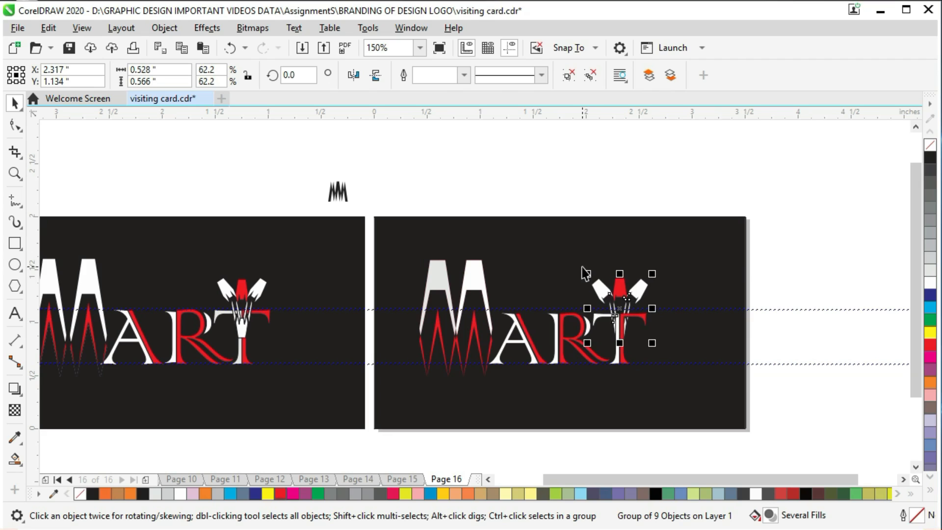
pyautogui.press('Down')
# - Try to centre the ornament horizontally on the T's white left part
pyautogui.click(680, 188)
pyautogui.click(622, 293)
pyautogui.keyDown('shift'); pyautogui.click(620, 356); pyautogui.keyUp('shift')
pyautogui.press('c')
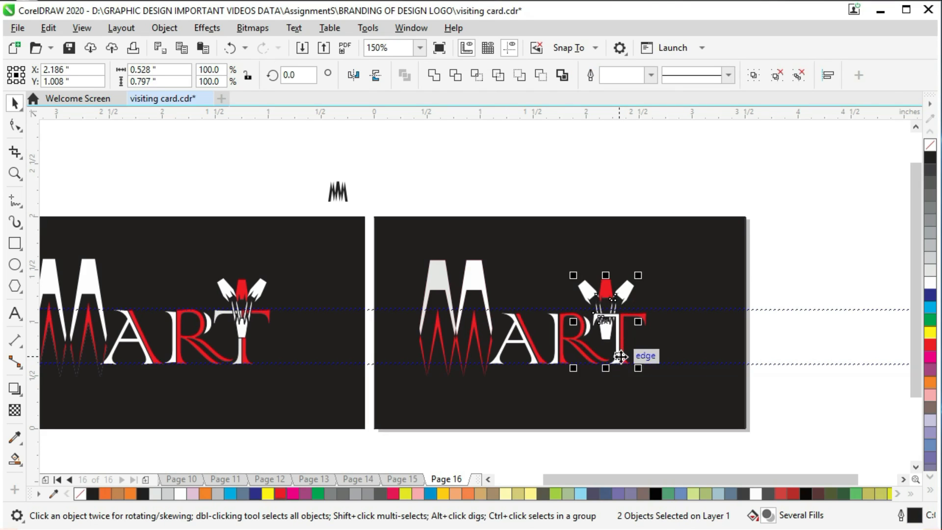
pyautogui.click(648, 174)
pyautogui.hotkey('ctrl', 'z')
# - Group the white and red parts of the T
pyautogui.click(627, 409)
pyautogui.click(624, 351)
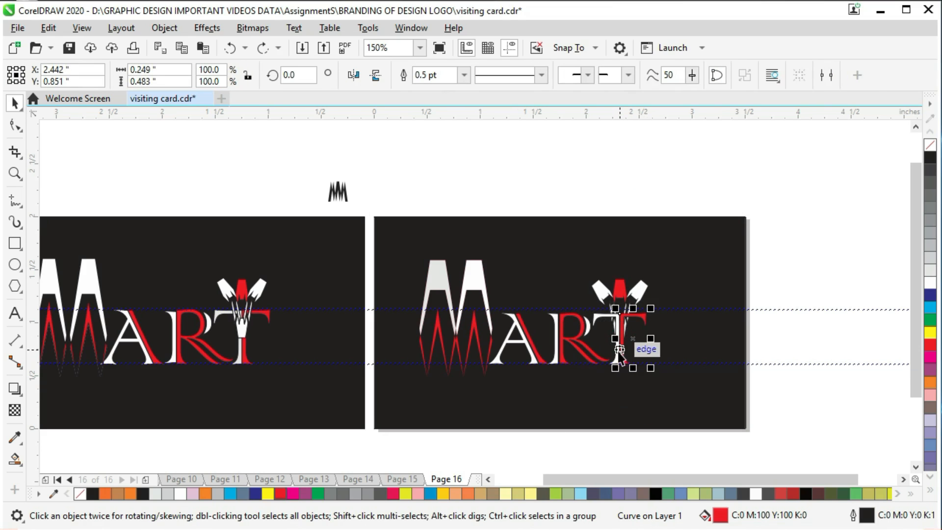
pyautogui.keyDown('shift'); pyautogui.click(600, 318); pyautogui.keyUp('shift')
pyautogui.rightClick(600, 317)
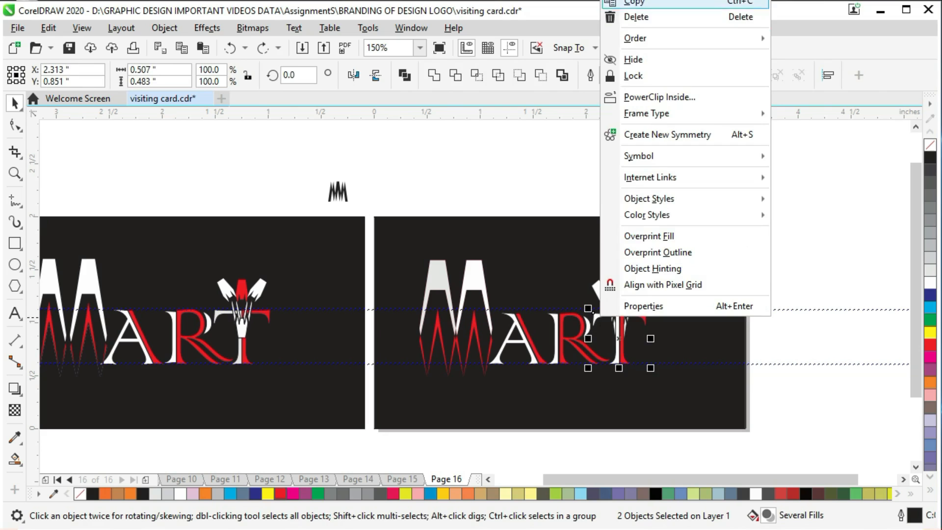
pyautogui.click(648, 1)
pyautogui.press('Escape')
# - Centre the ornament horizontally and vertically on the grouped T
pyautogui.click(625, 301)
pyautogui.keyDown('shift'); pyautogui.click(624, 356); pyautogui.keyUp('shift')
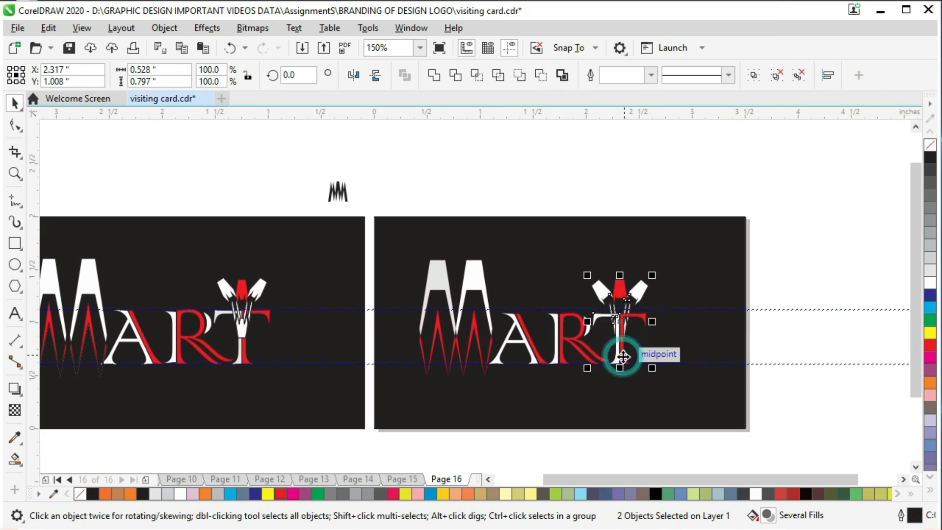
pyautogui.press('c')
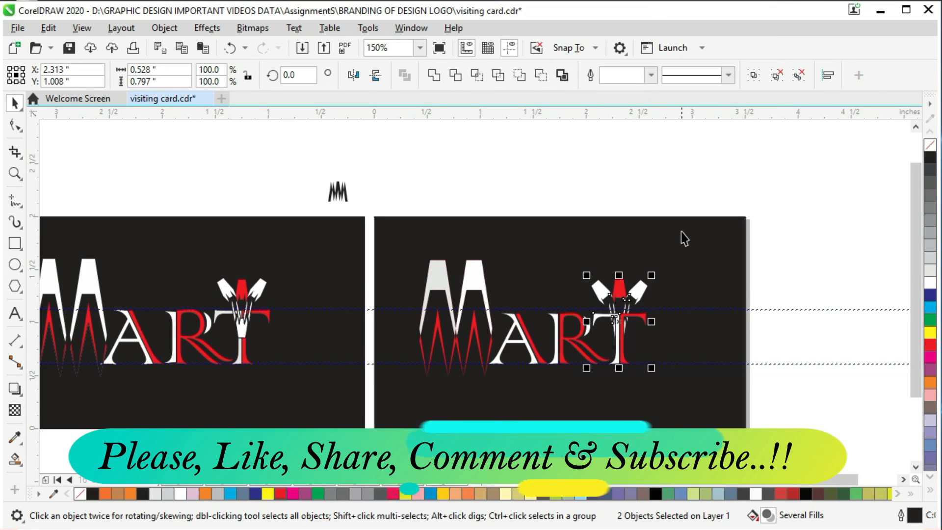
pyautogui.click(688, 178)
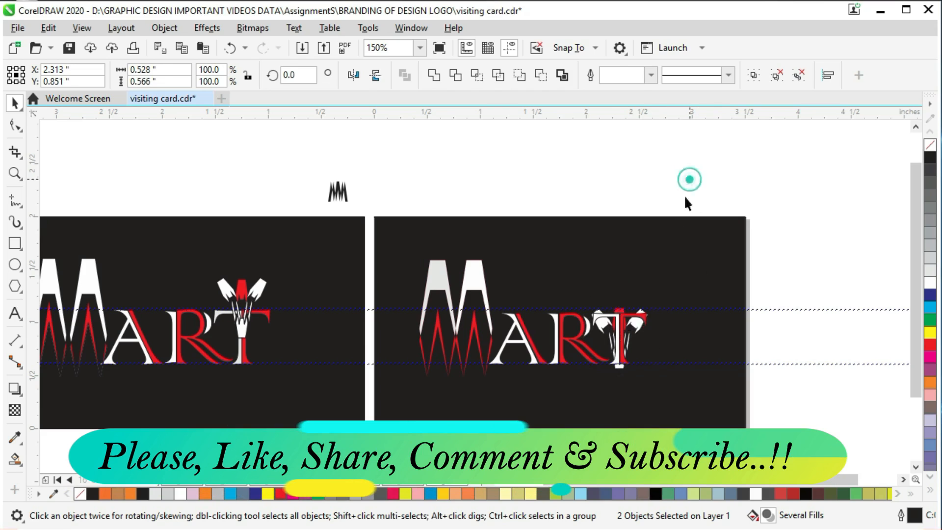
pyautogui.click(612, 334)
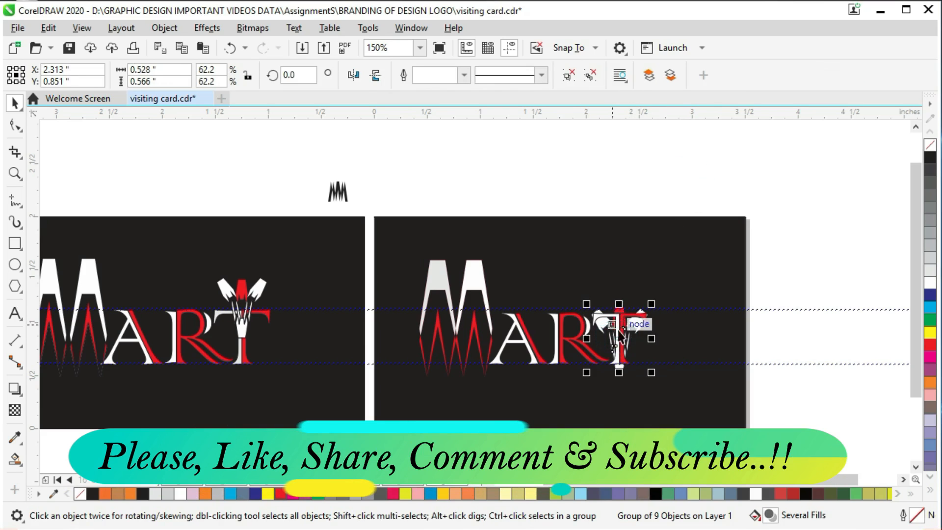